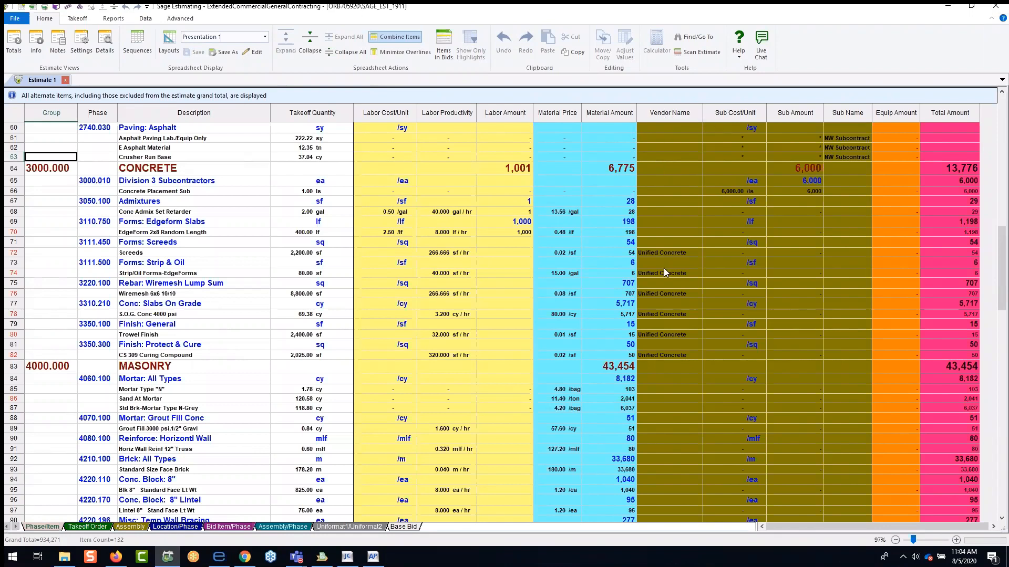
# Step: Check the default sub/vendor of the Conc: Misc Products material class in the estimate's bill of materials
pyautogui.click(661, 254)
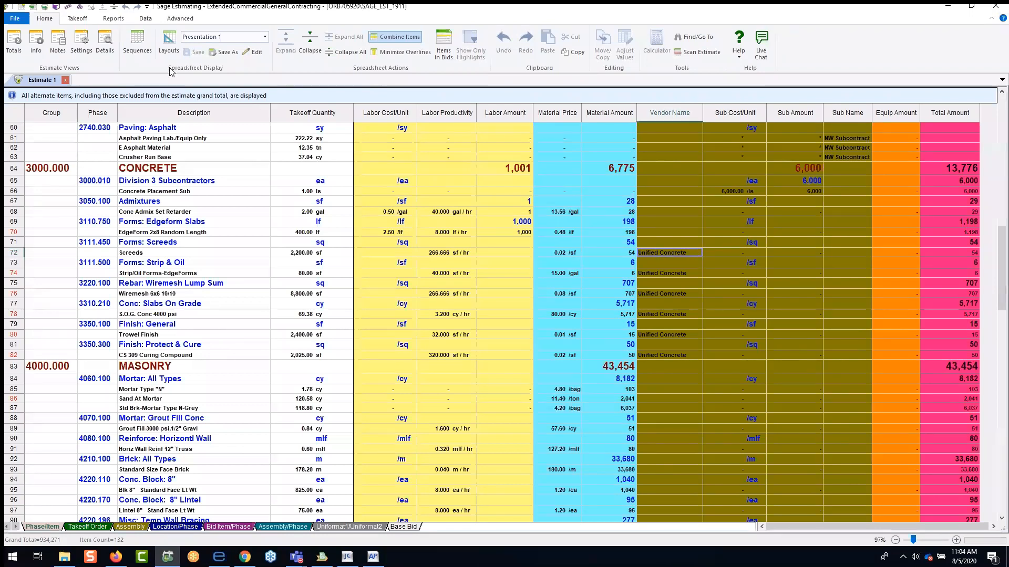
pyautogui.click(145, 18)
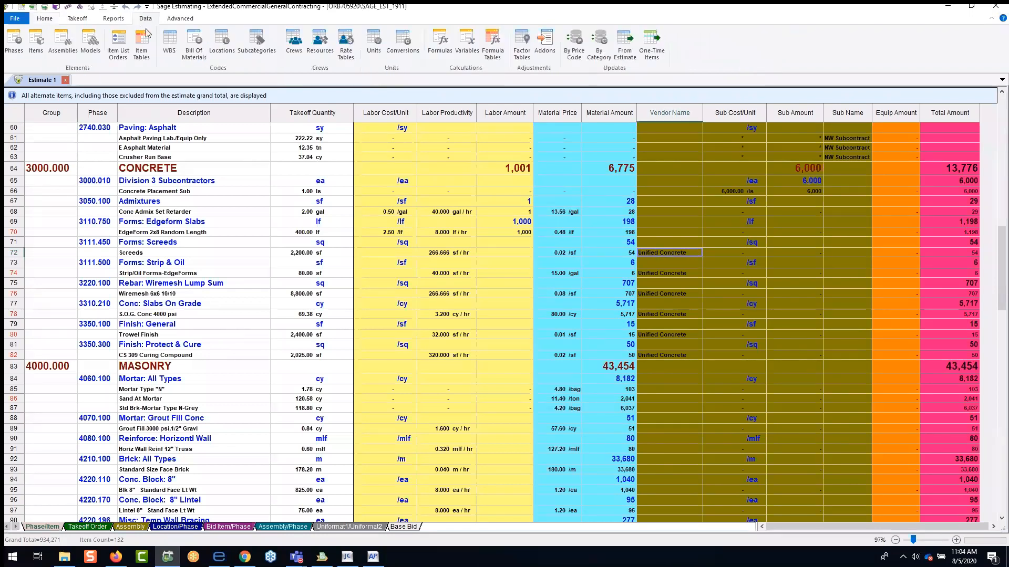
pyautogui.click(198, 57)
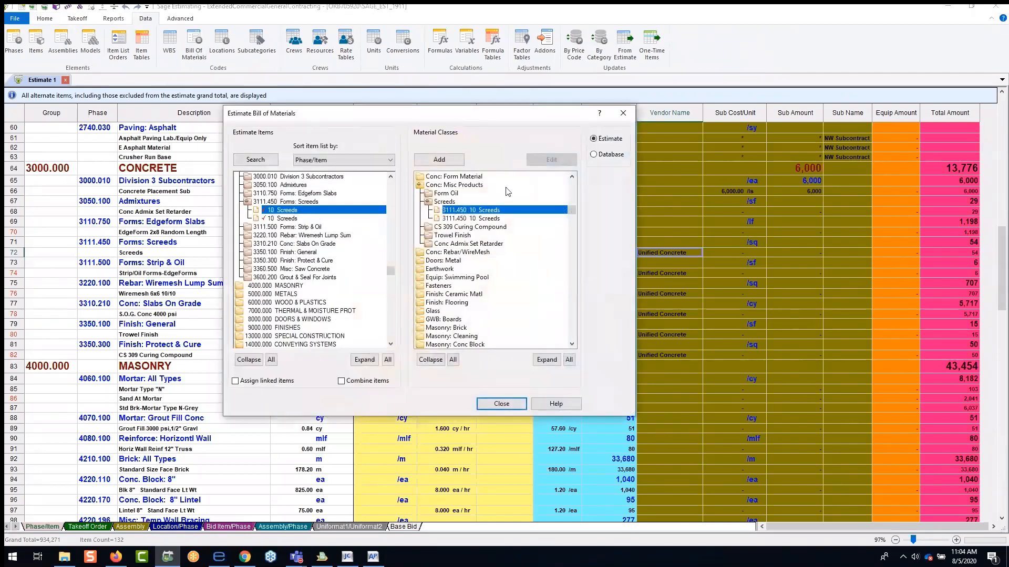
pyautogui.click(453, 185)
pyautogui.click(550, 159)
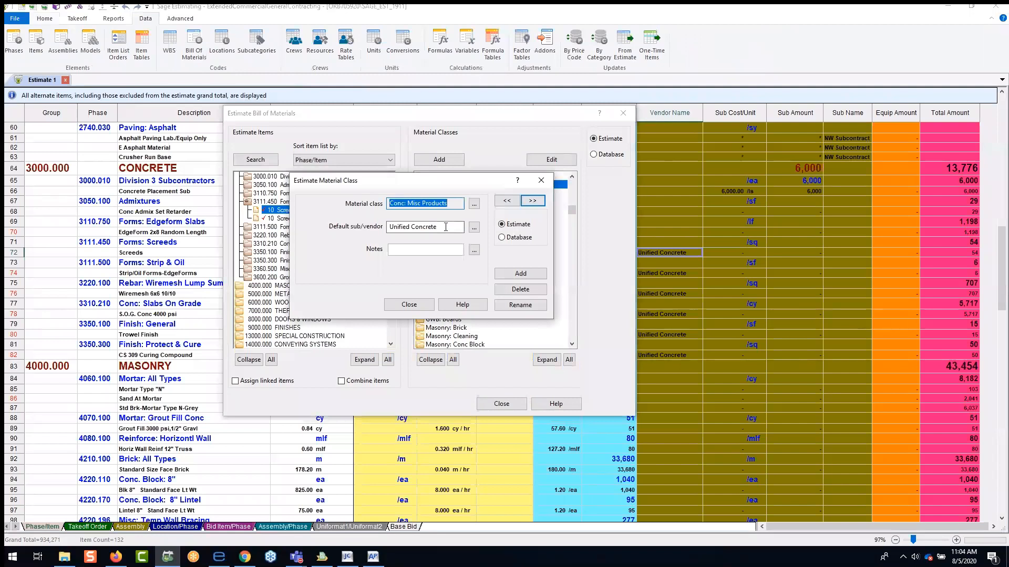
pyautogui.press('Tab')
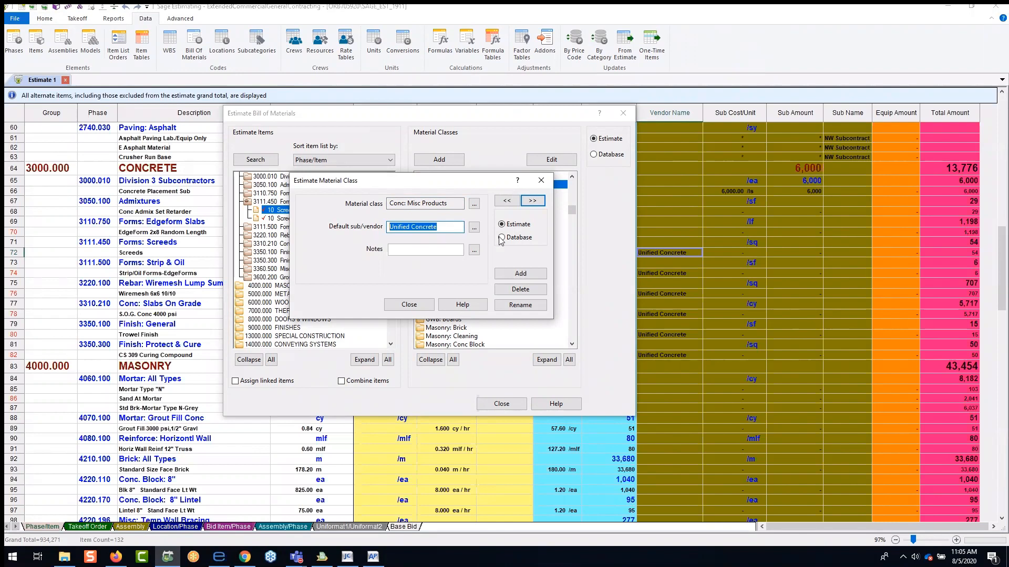
pyautogui.click(403, 305)
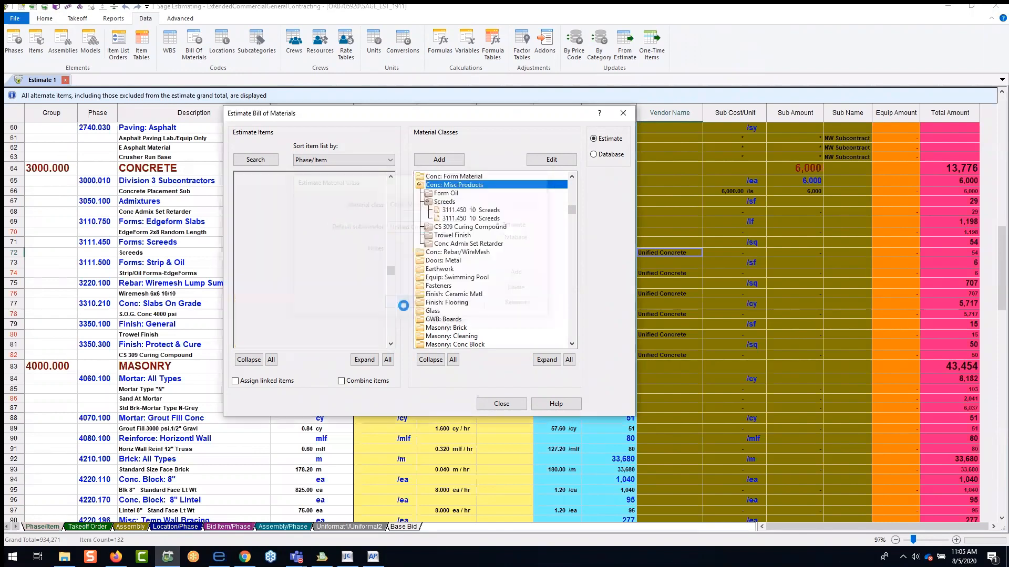
pyautogui.click(502, 404)
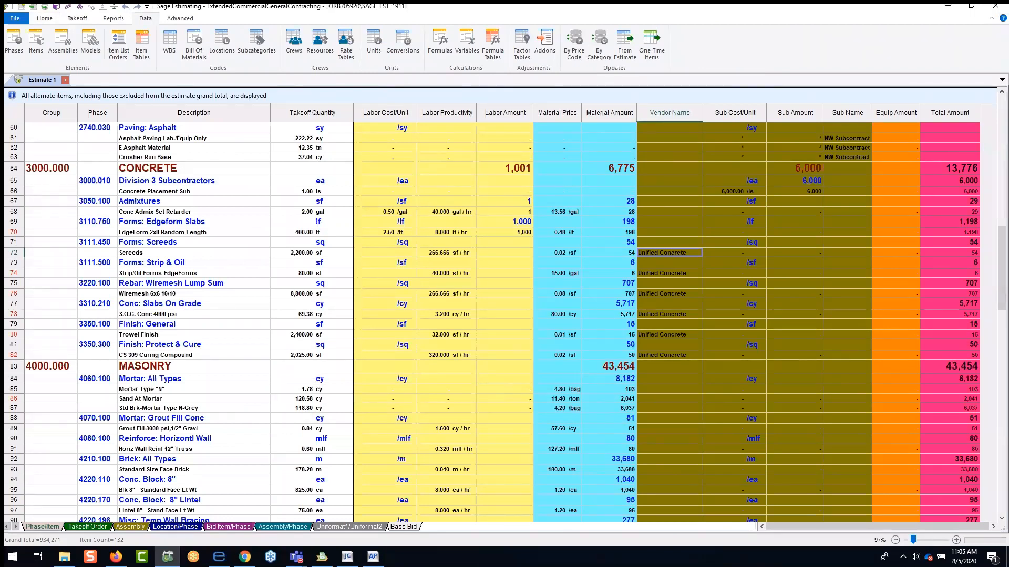
# Step: Switch the estimate spreadsheet to the JC Report layout and look at the job cost export and alternates commands
pyautogui.click(52, 20)
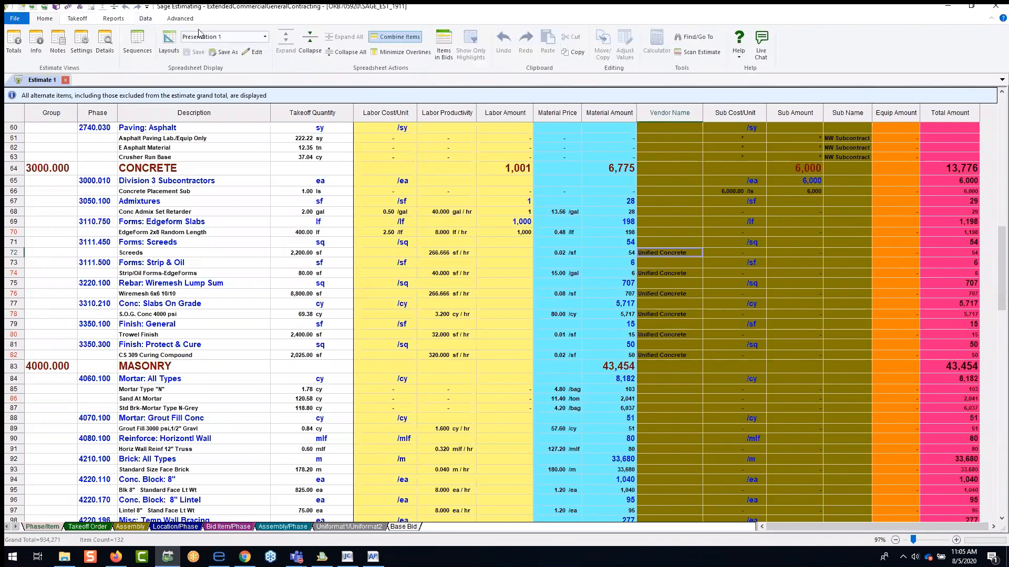
pyautogui.click(265, 38)
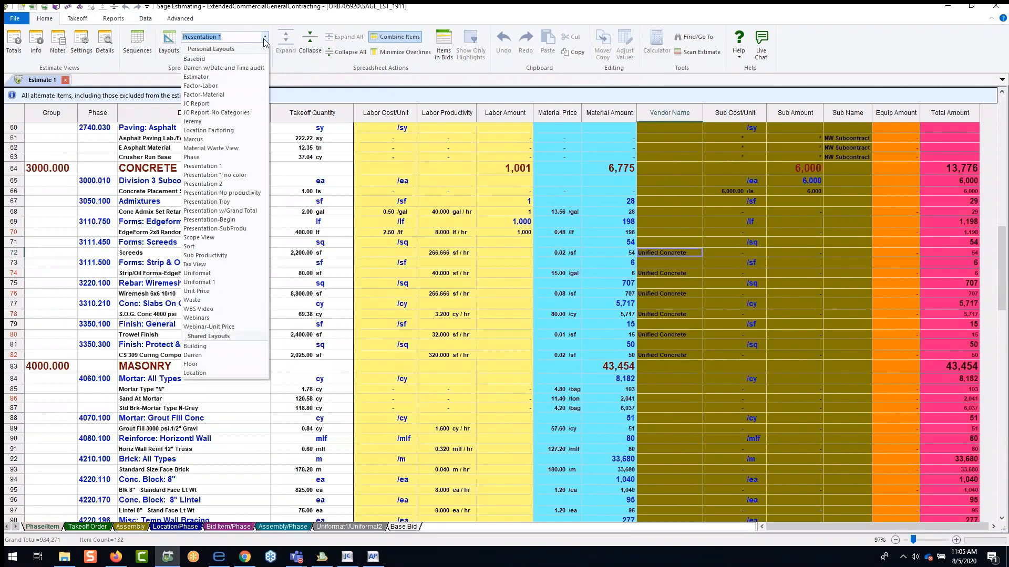
pyautogui.click(244, 102)
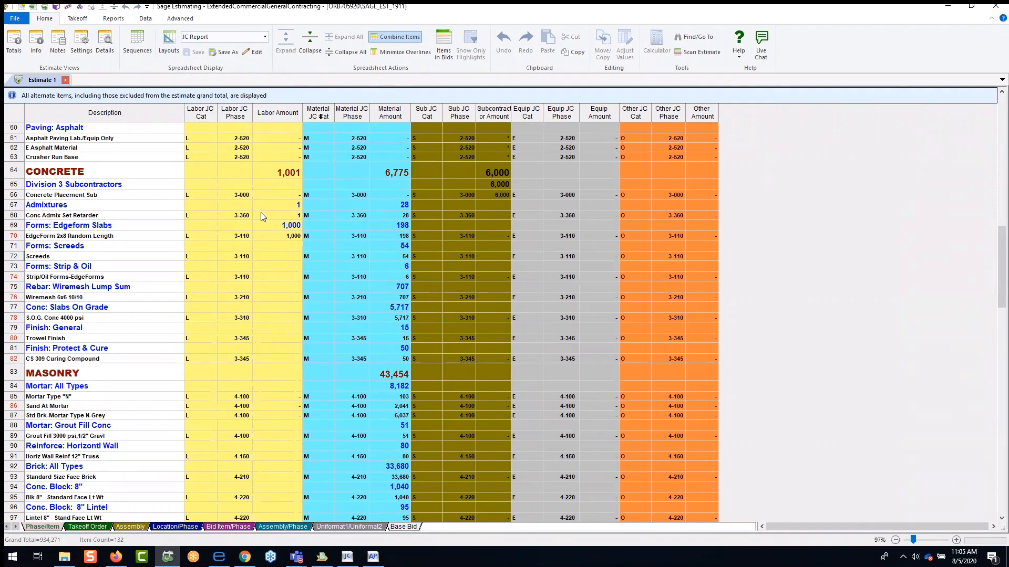
pyautogui.click(181, 19)
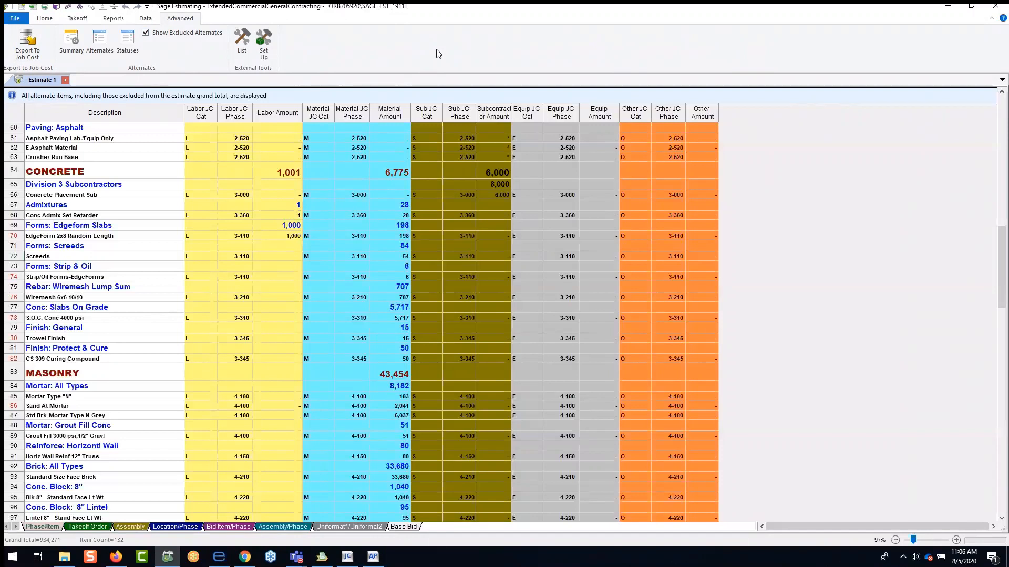
pyautogui.click(46, 19)
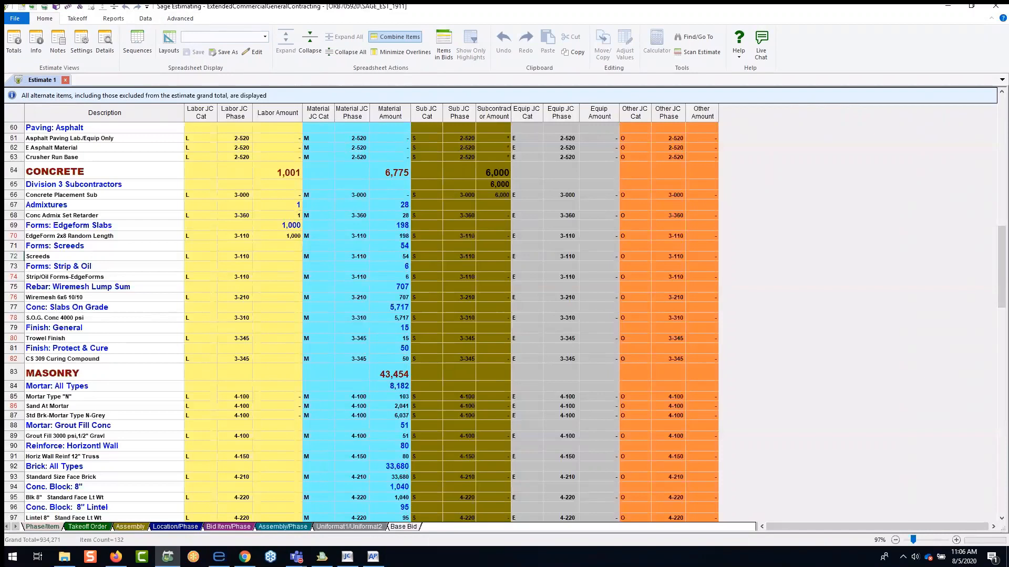
# Step: Switch to Buyout and review the descriptions of the workflow stages from BuyOut Package through Review
pyautogui.click(326, 562)
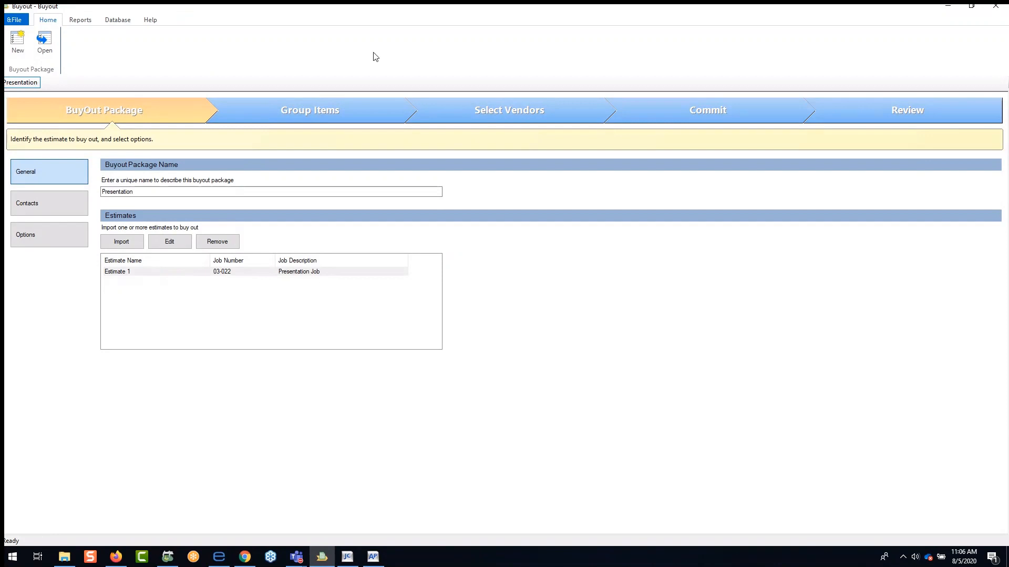
pyautogui.click(349, 104)
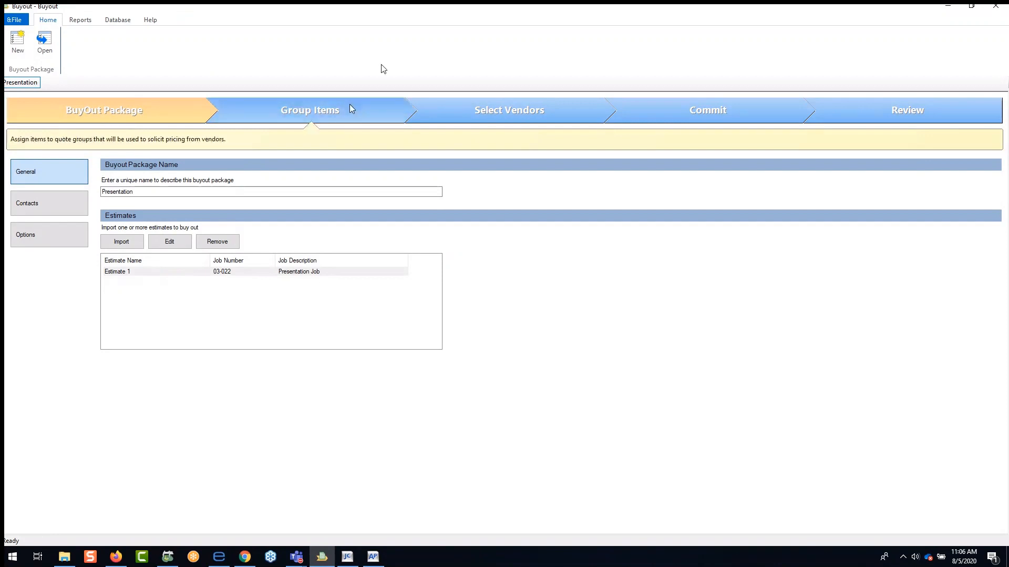
pyautogui.click(155, 106)
pyautogui.click(292, 106)
pyautogui.click(447, 108)
pyautogui.click(641, 113)
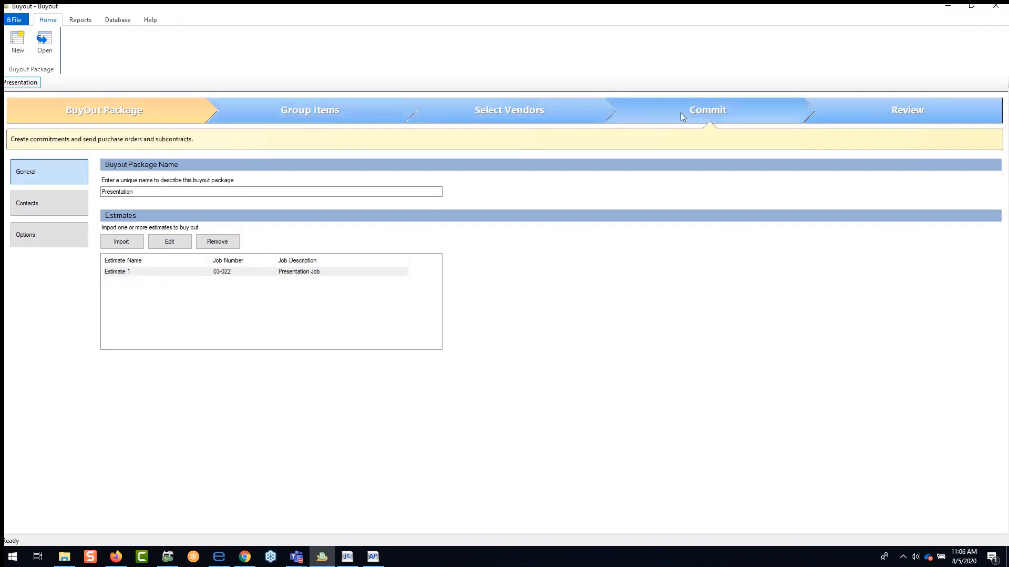
pyautogui.click(830, 112)
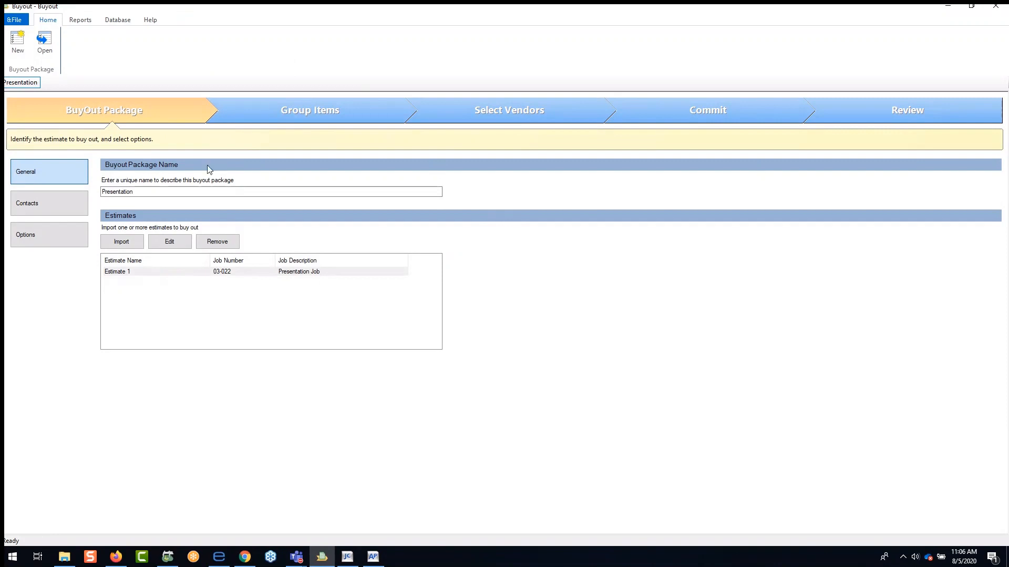
# Step: Start an estimate import and examine the estimate catalog and the list of jobs without selecting any
pyautogui.click(131, 247)
pyautogui.moveTo(418, 169); pyautogui.dragTo(364, 169)
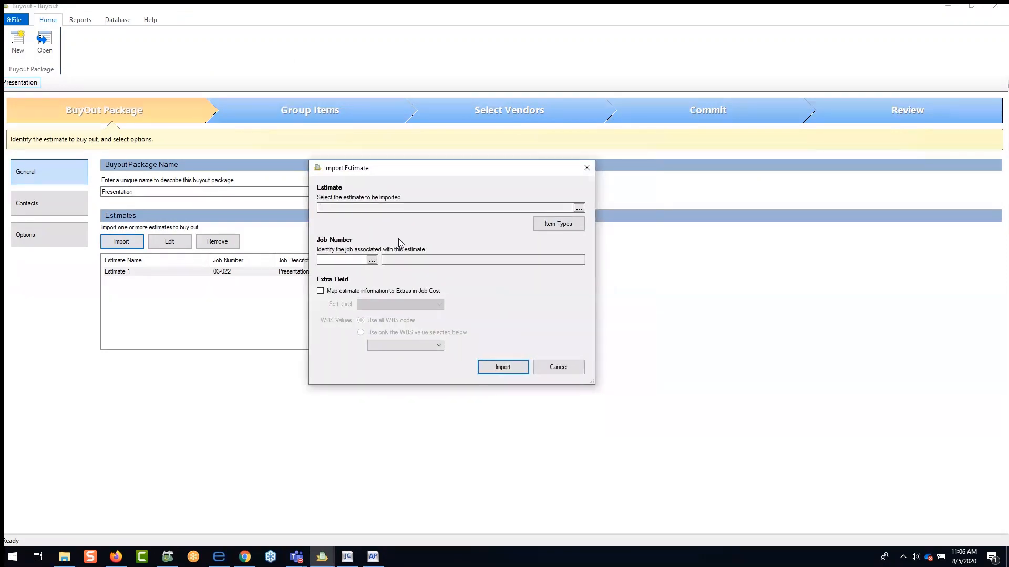
pyautogui.click(579, 208)
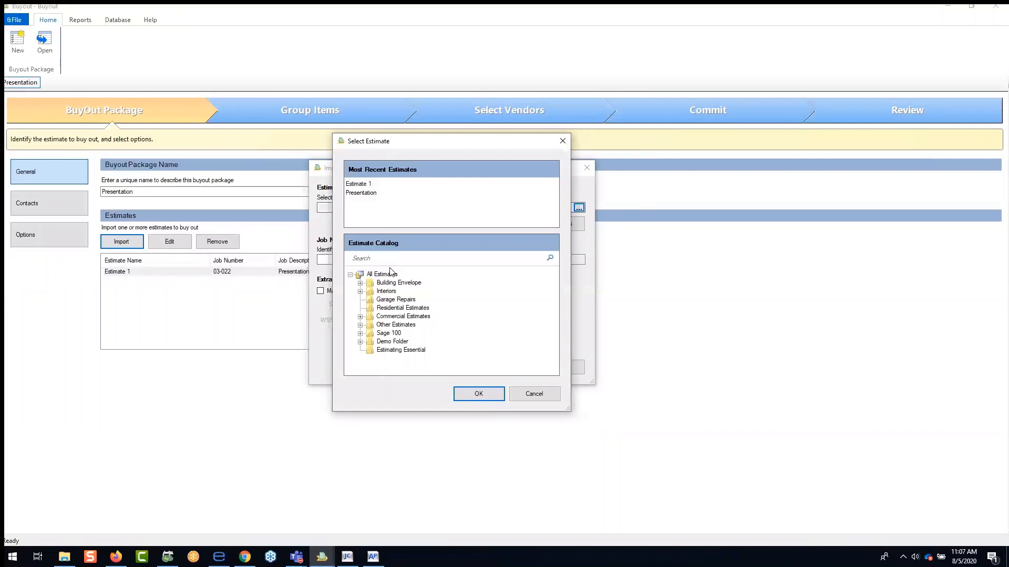
pyautogui.click(534, 394)
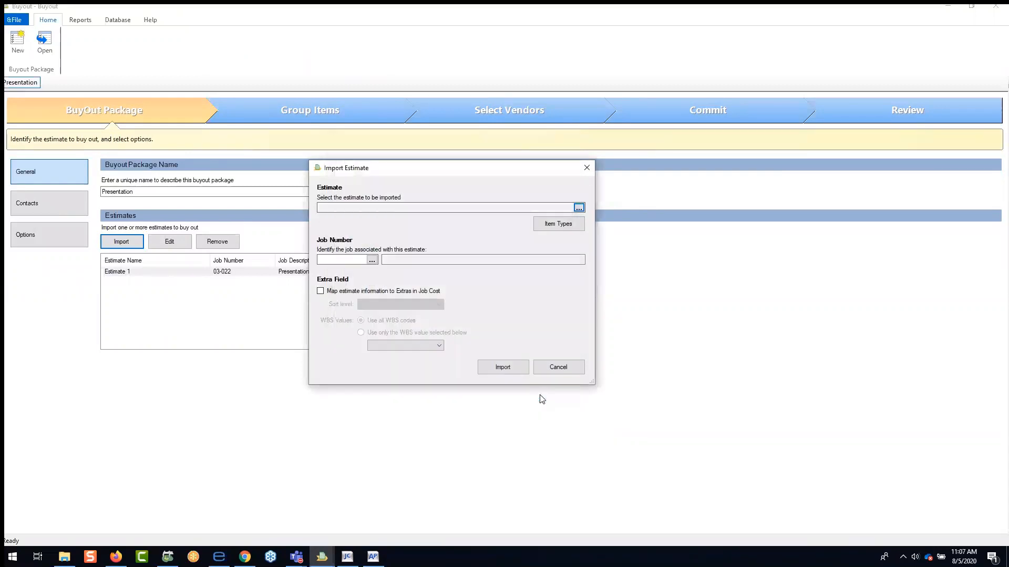
pyautogui.click(372, 261)
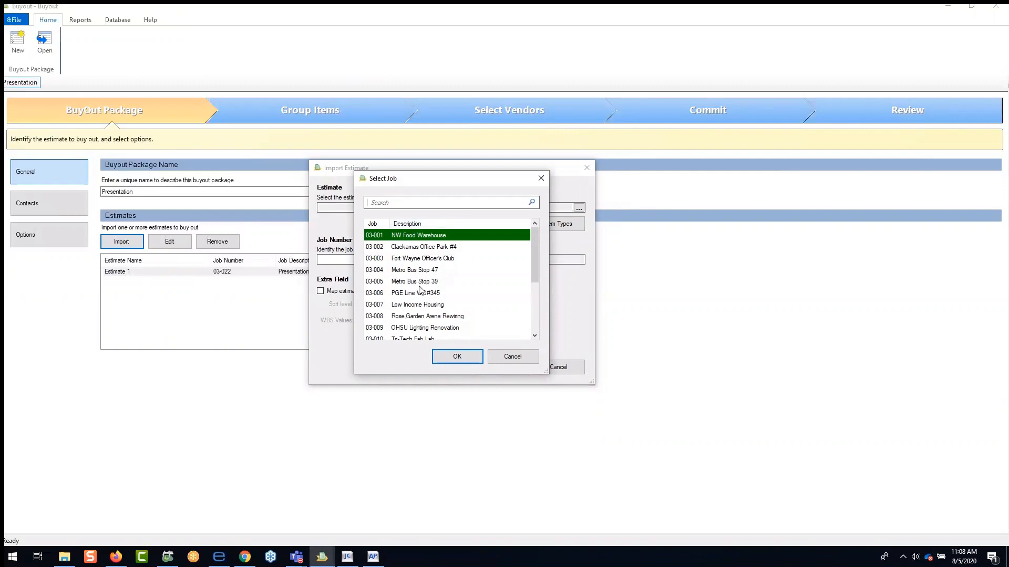
pyautogui.moveTo(537, 260); pyautogui.dragTo(539, 311)
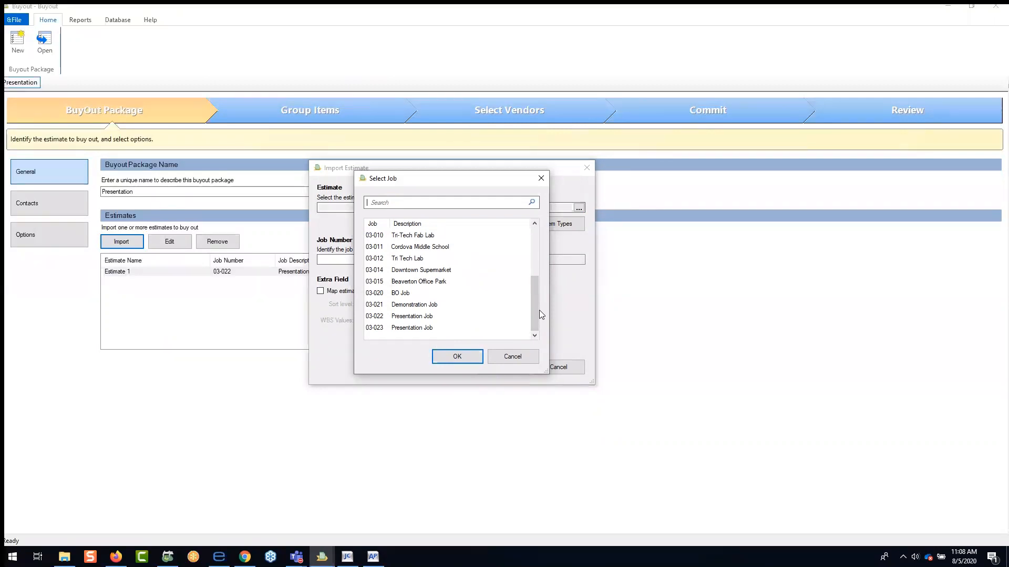
pyautogui.click(500, 357)
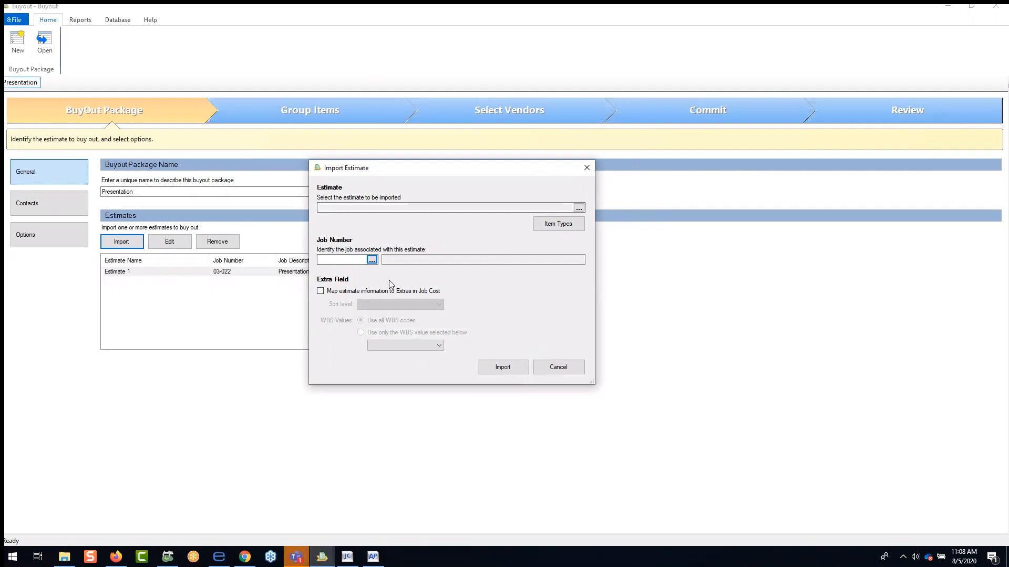
# Step: Examine the item types available for the estimate import, then cancel the import
pyautogui.click(562, 226)
pyautogui.moveTo(470, 218); pyautogui.dragTo(417, 168)
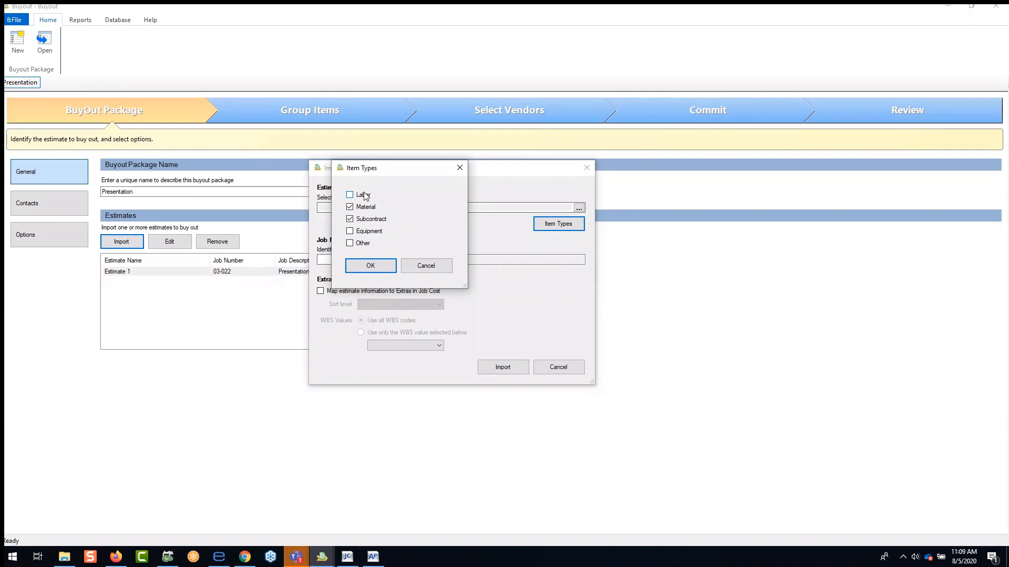
pyautogui.click(414, 268)
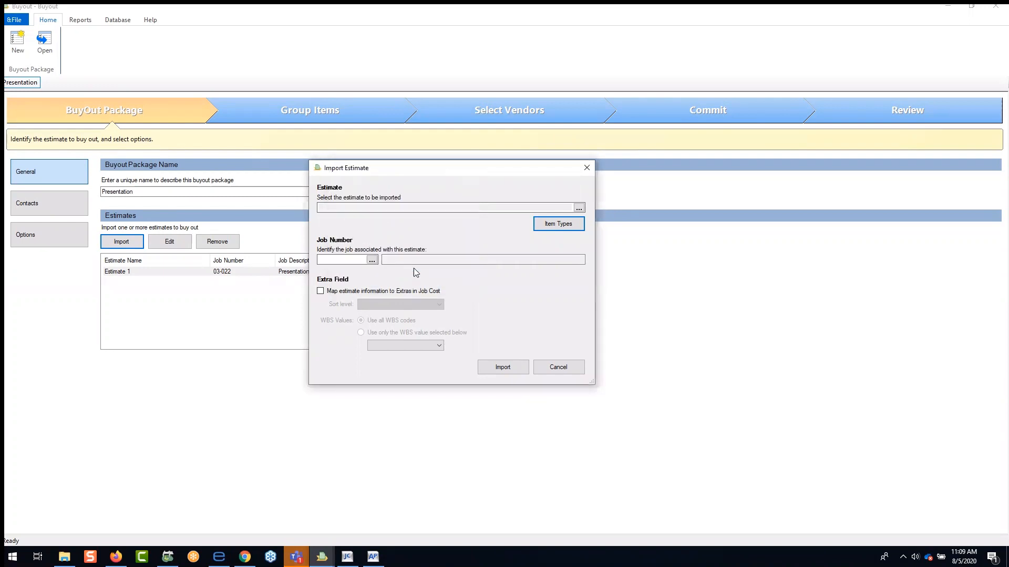
pyautogui.click(564, 369)
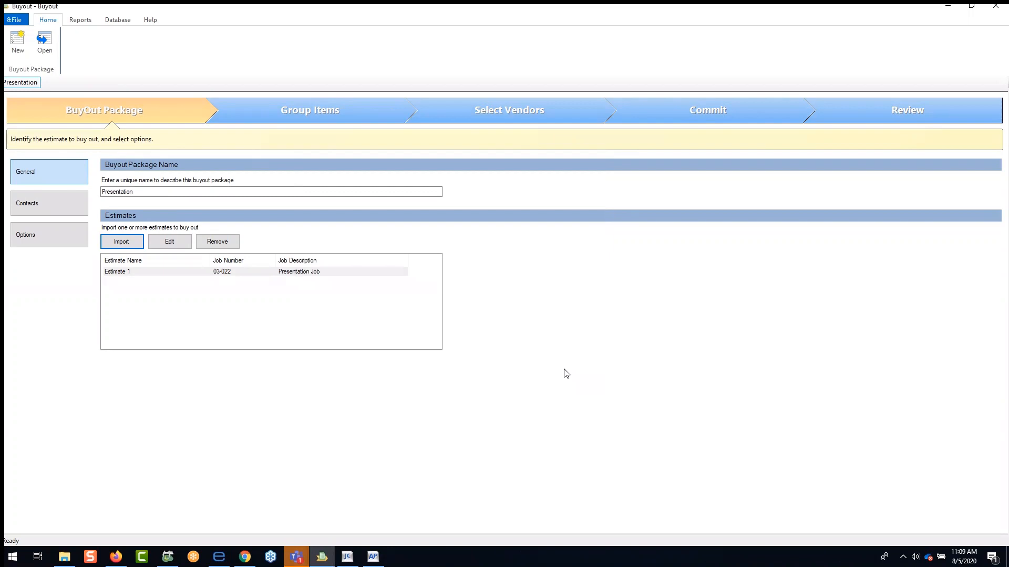
# Step: Open the Group Items stage and look through the estimate items and their quote groups
pyautogui.click(313, 120)
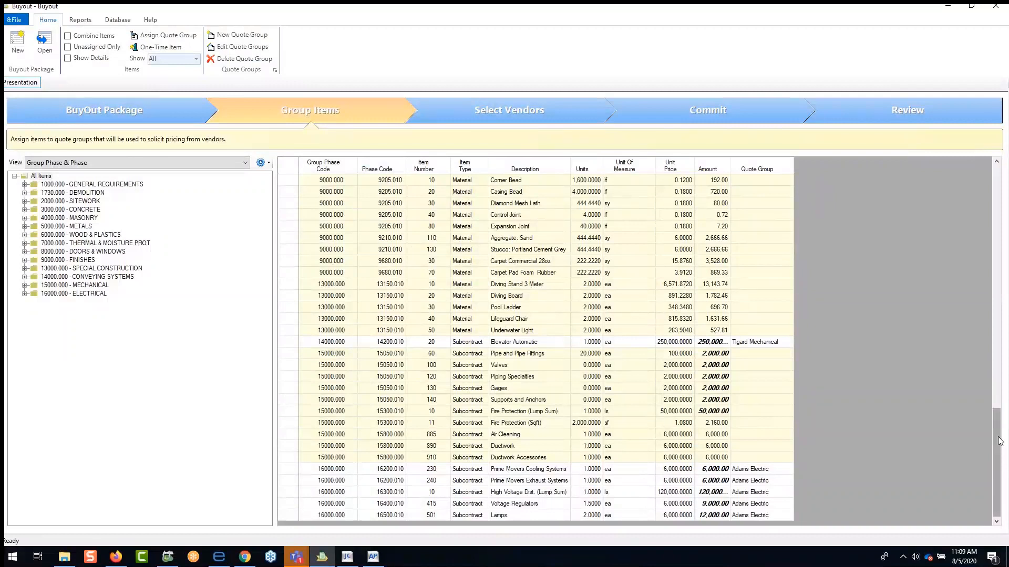
pyautogui.click(997, 405)
pyautogui.moveTo(997, 406); pyautogui.dragTo(996, 301)
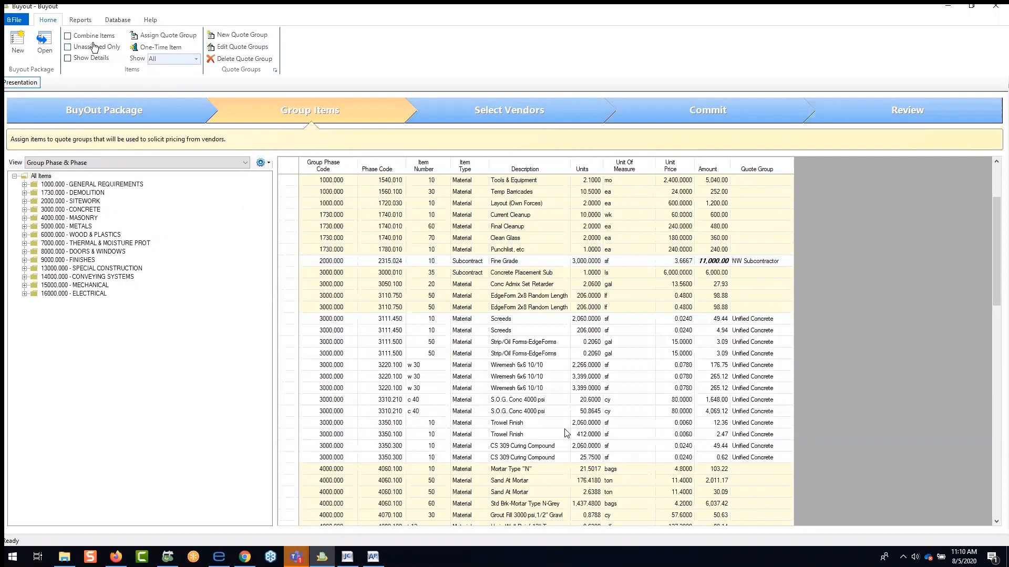
# Step: Preview only the unassigned items, restore the full list, and view the Temp Toilet item's details before hiding them
pyautogui.click(69, 48)
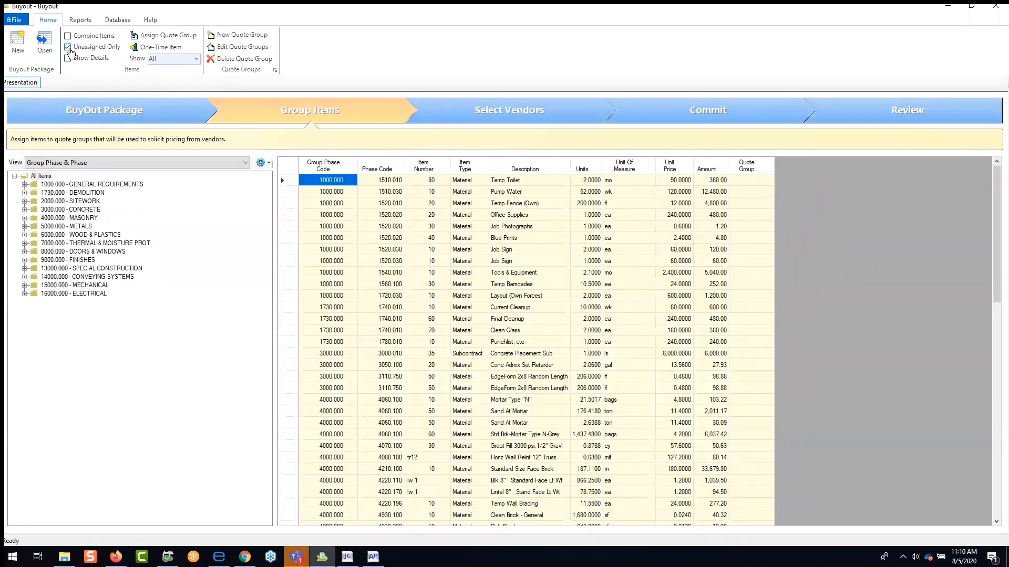
pyautogui.click(69, 49)
pyautogui.click(69, 59)
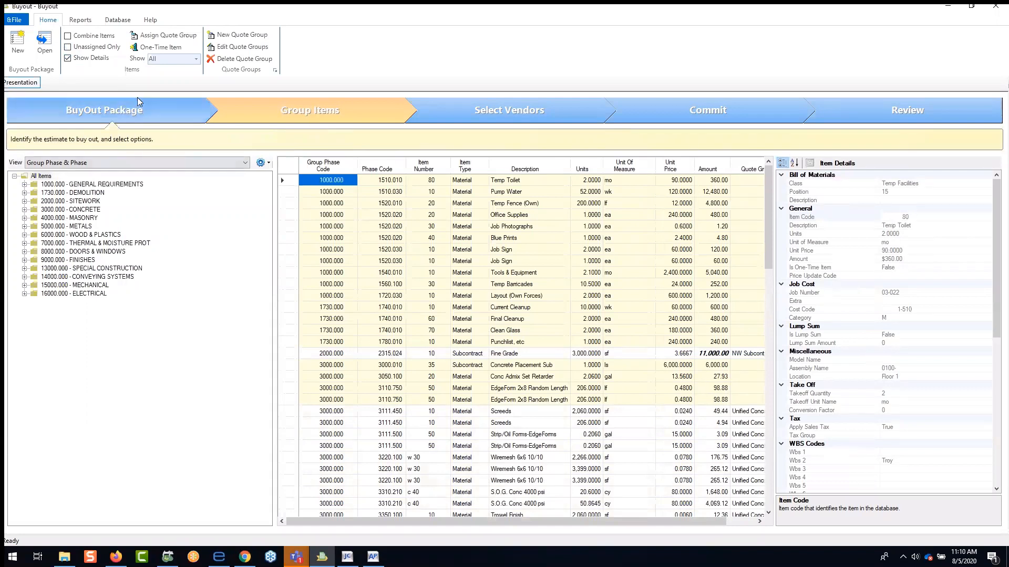
pyautogui.click(68, 59)
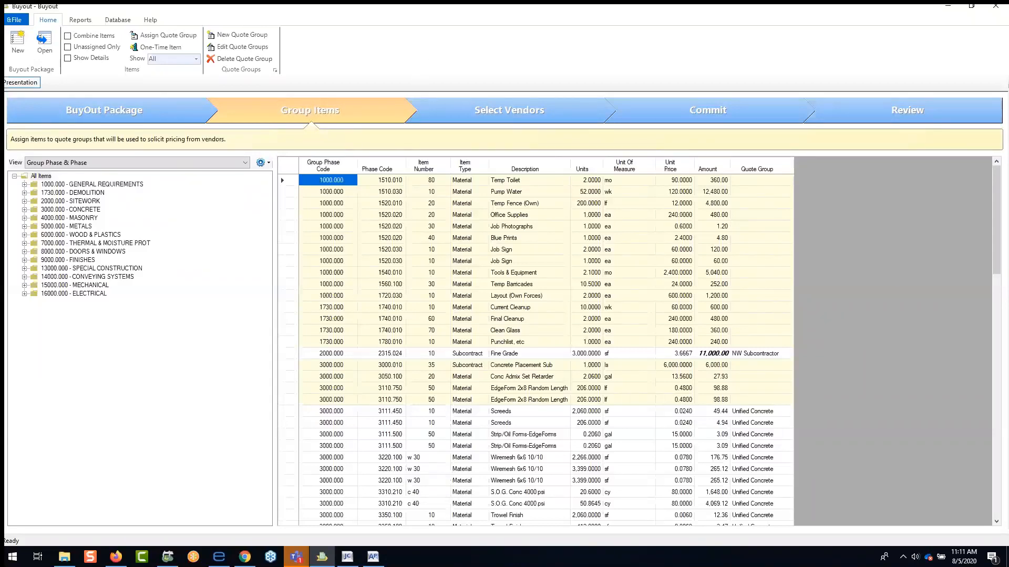
# Step: Group the items by the Uniformat view, check the A SUBSTRUCTURE items, and return to All Items
pyautogui.click(102, 165)
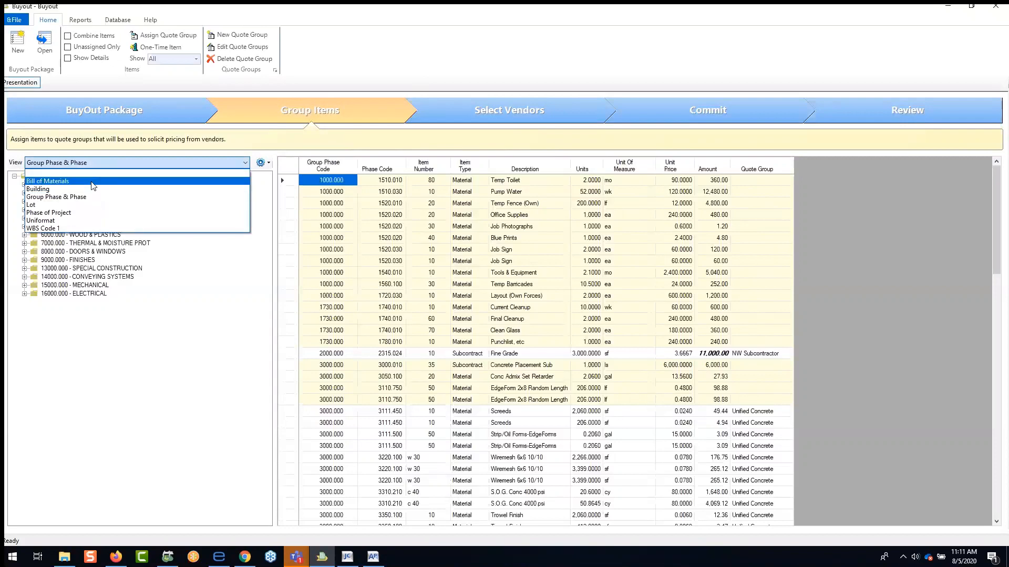
pyautogui.click(94, 221)
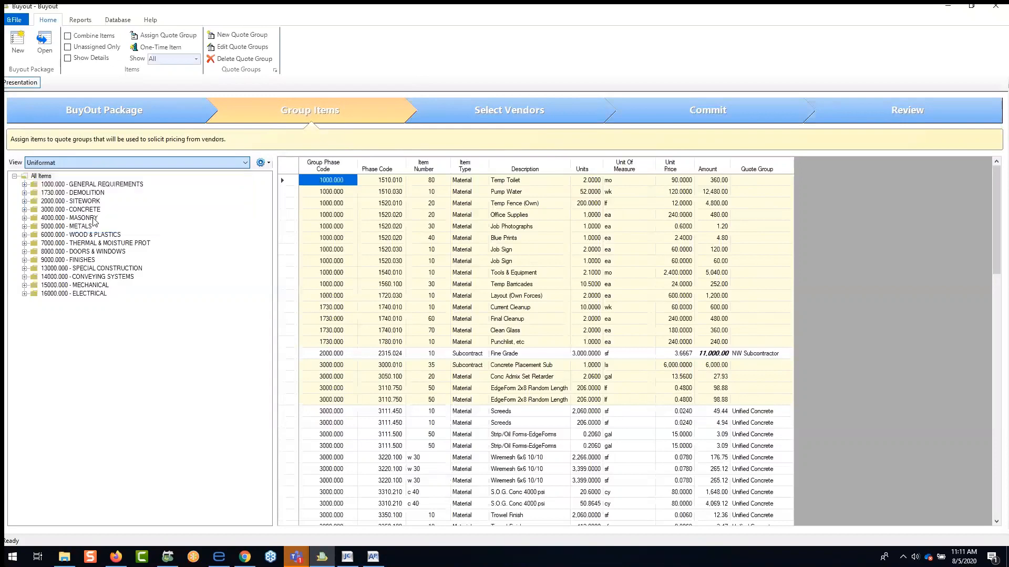
pyautogui.doubleClick(82, 184)
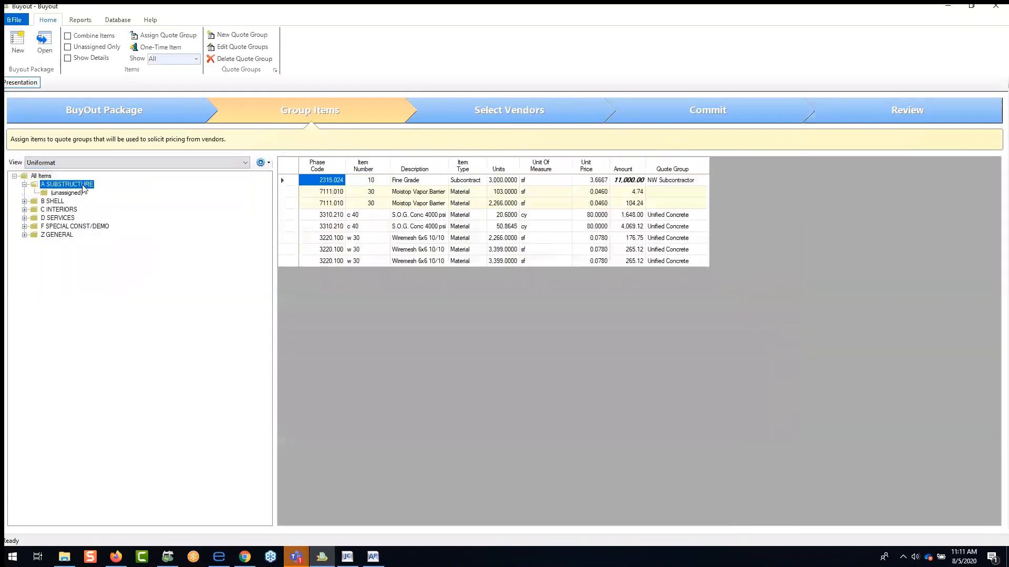
pyautogui.click(46, 177)
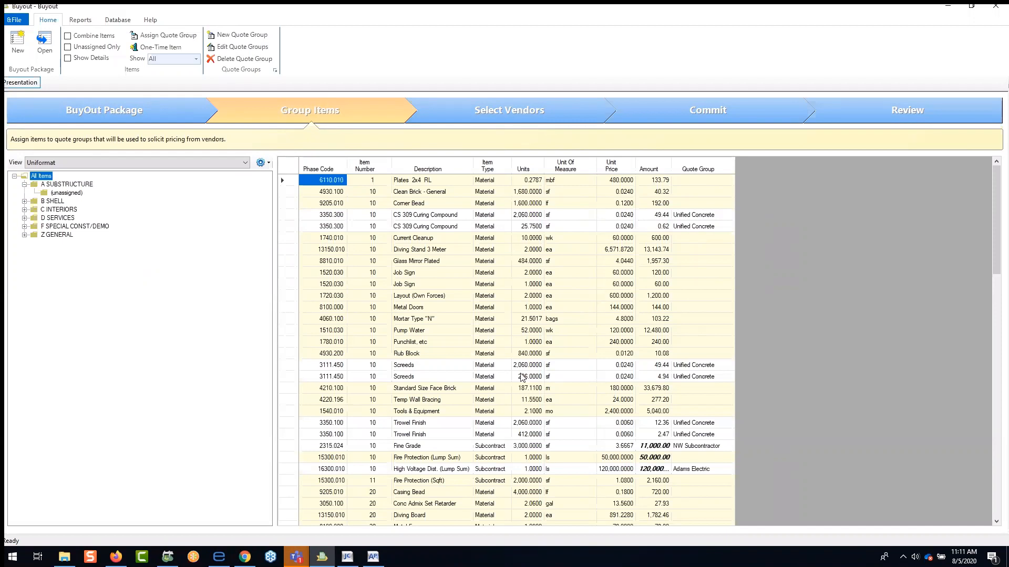
# Step: Group the items by Group Phase & Phase, check a few phases, and list the 6000.000 - WOOD & PLASTICS items
pyautogui.click(237, 164)
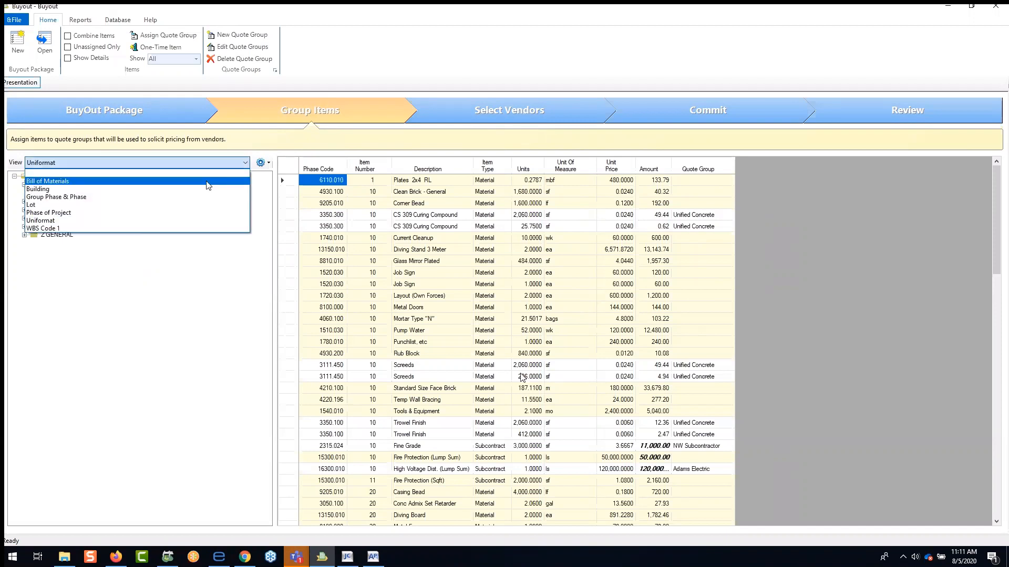
pyautogui.click(206, 197)
pyautogui.click(99, 210)
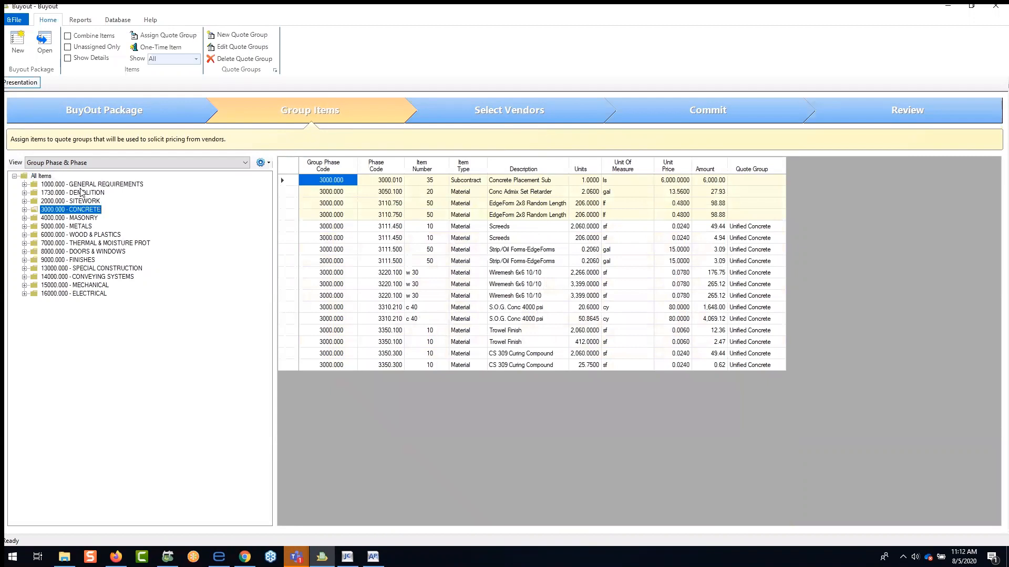
pyautogui.click(82, 202)
pyautogui.click(82, 210)
pyautogui.click(77, 236)
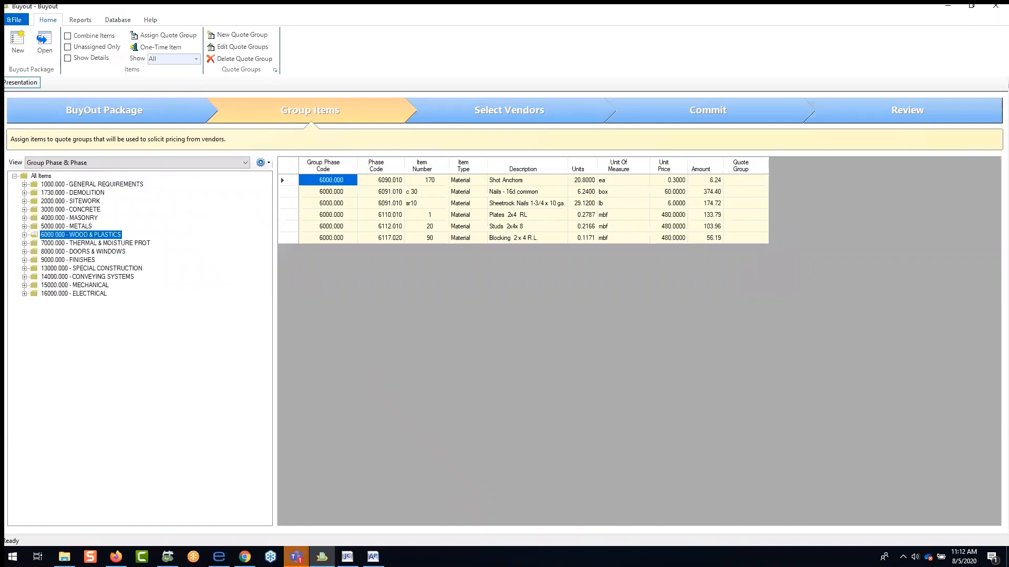
# Step: Assign all six wood and plastics items, from Shot Anchors to Blocking 2 x 4 R.L., to the quote group Framers
pyautogui.click(749, 180)
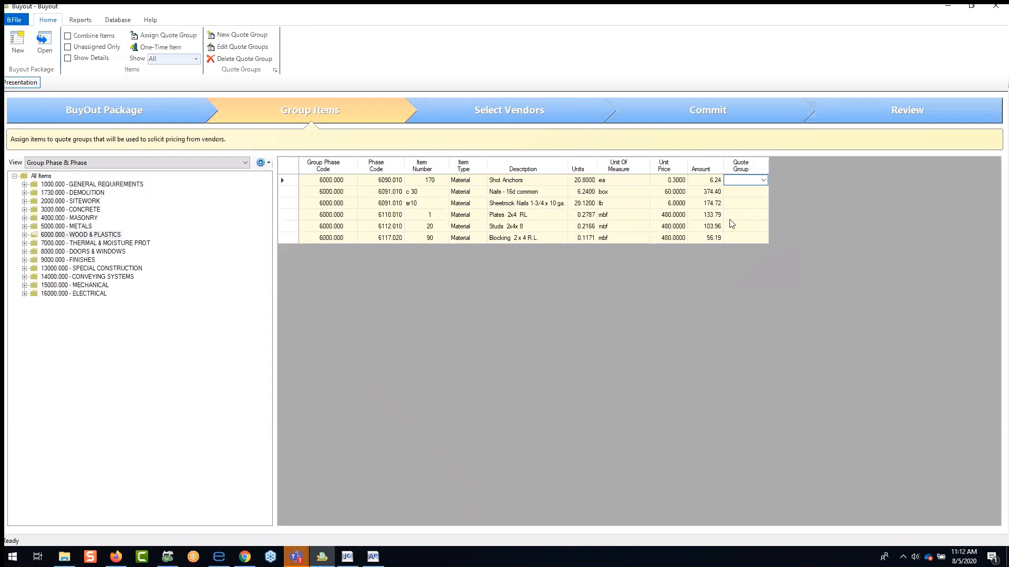
pyautogui.write('Framers')
pyautogui.click(750, 194)
pyautogui.click(742, 182)
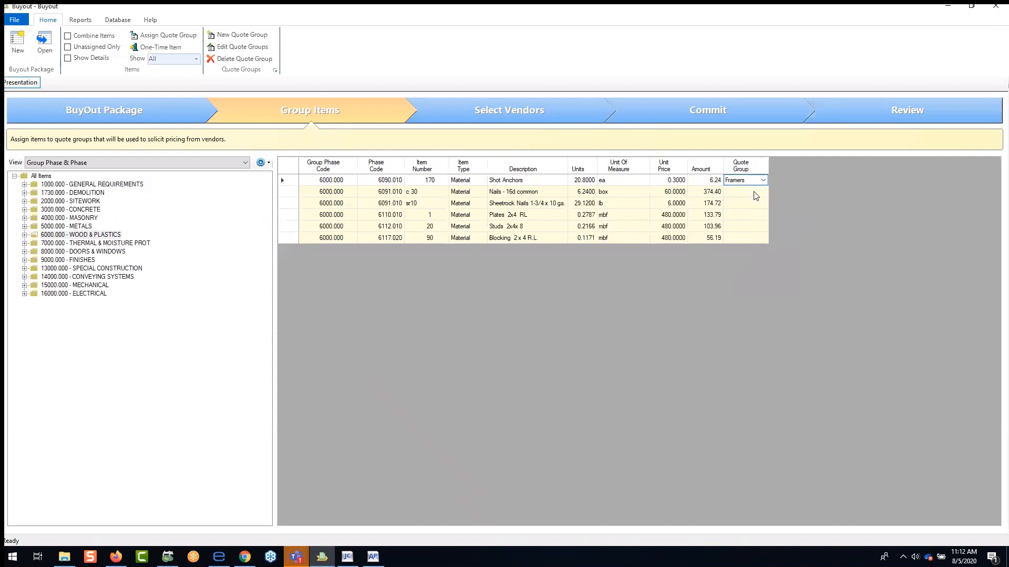
pyautogui.moveTo(753, 192); pyautogui.dragTo(746, 247)
pyautogui.write('Framers Framers Framers Framers Framers')
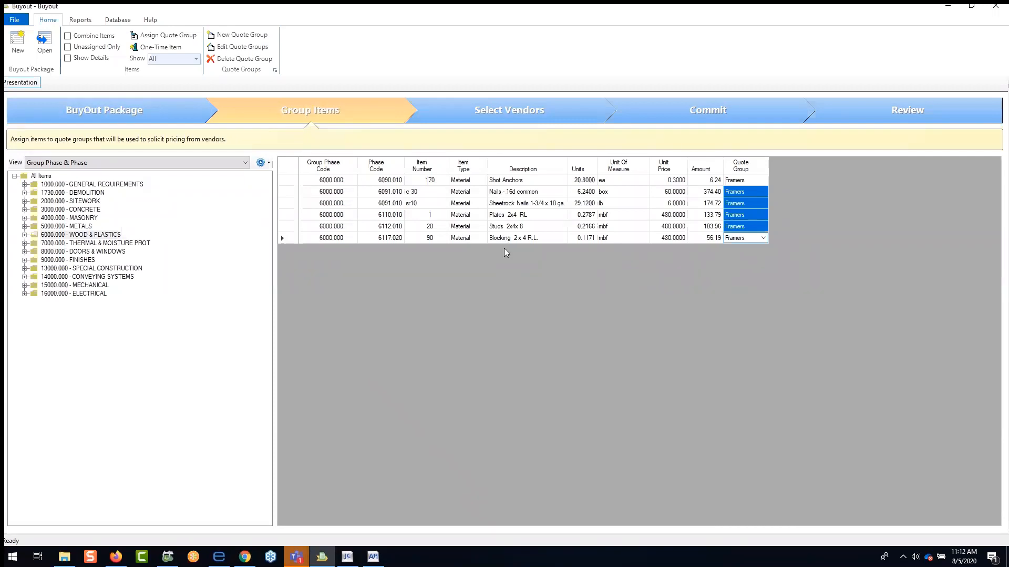
# Step: In the Select Vendors stage, find the company with the search "frame" and include Framers Construction as vendor for the Framers group
pyautogui.click(531, 112)
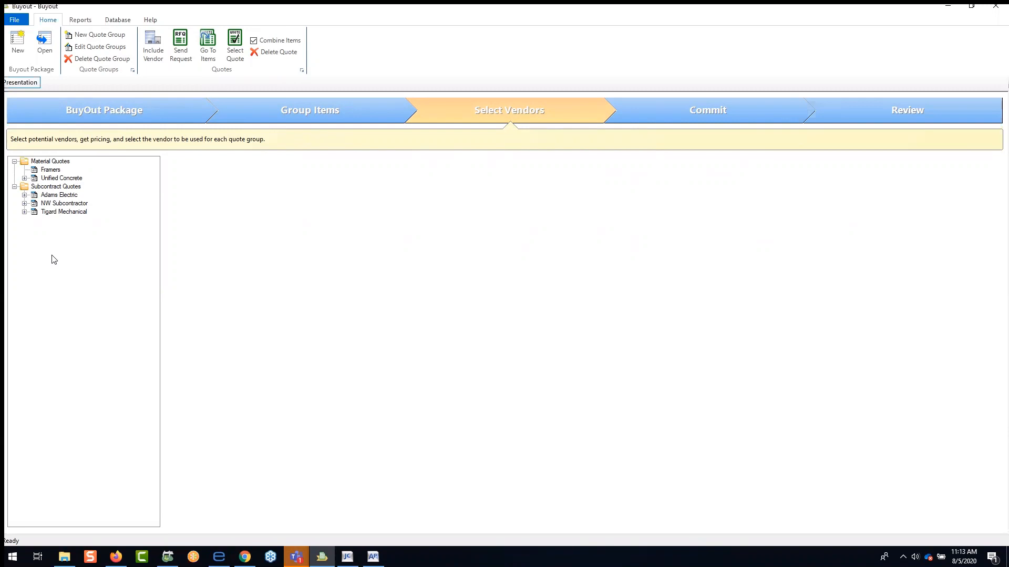
pyautogui.click(51, 171)
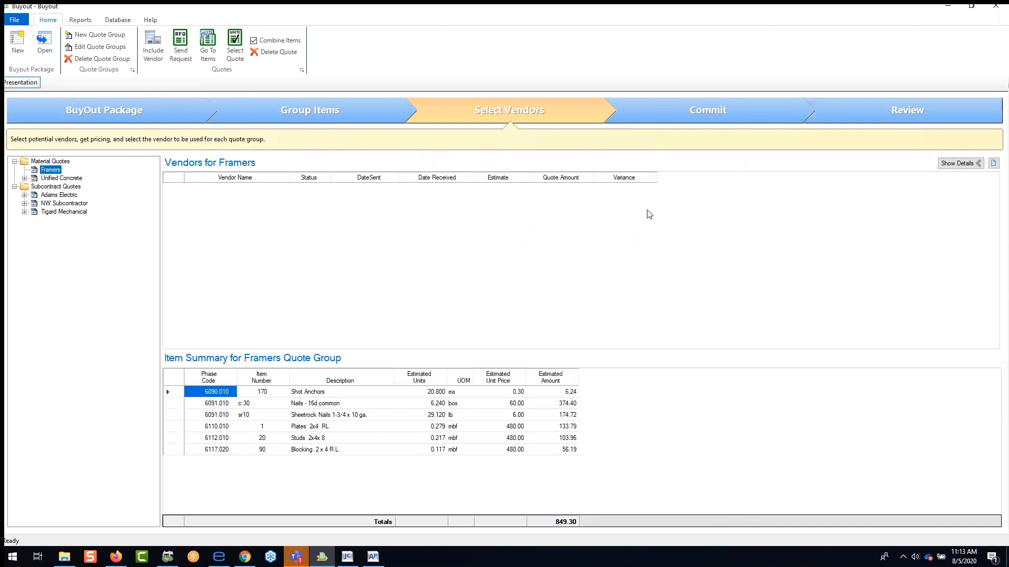
pyautogui.click(152, 52)
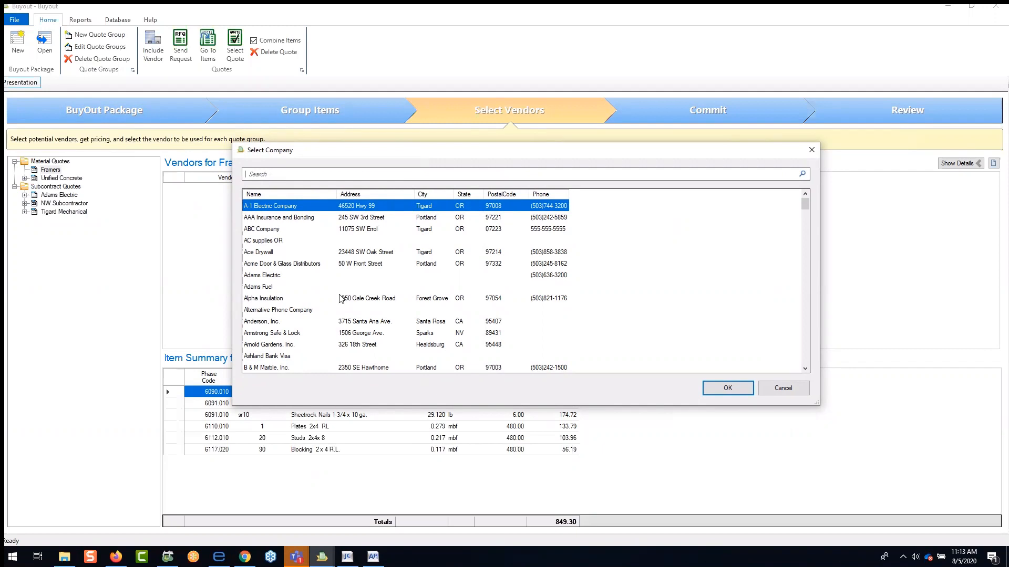
pyautogui.click(290, 173)
pyautogui.write('frame')
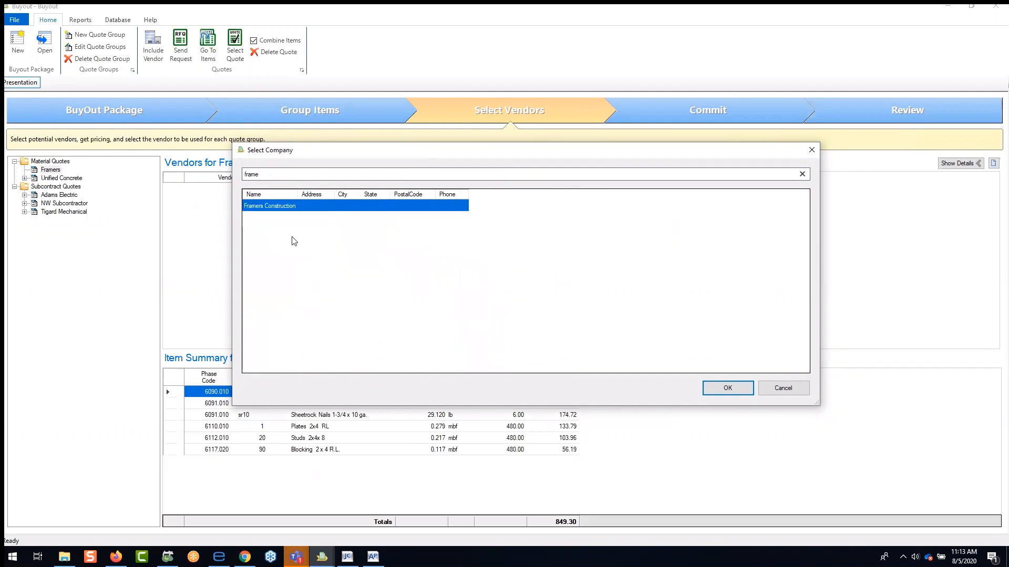
pyautogui.doubleClick(258, 207)
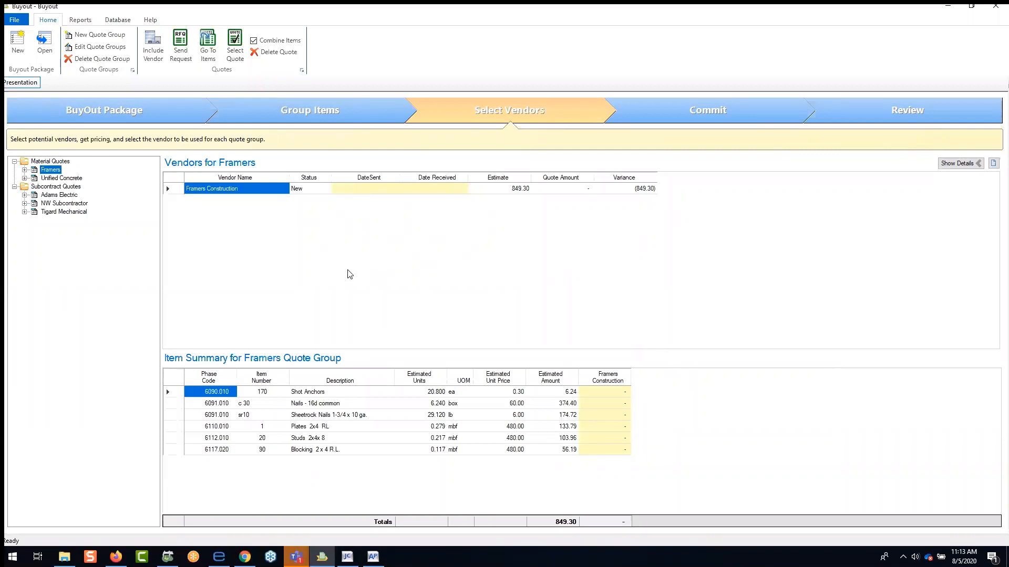
# Step: View the vendor quotes for Unified Concrete, and show the stored pricing arranged by Vendor, Phase, Item
pyautogui.click(62, 179)
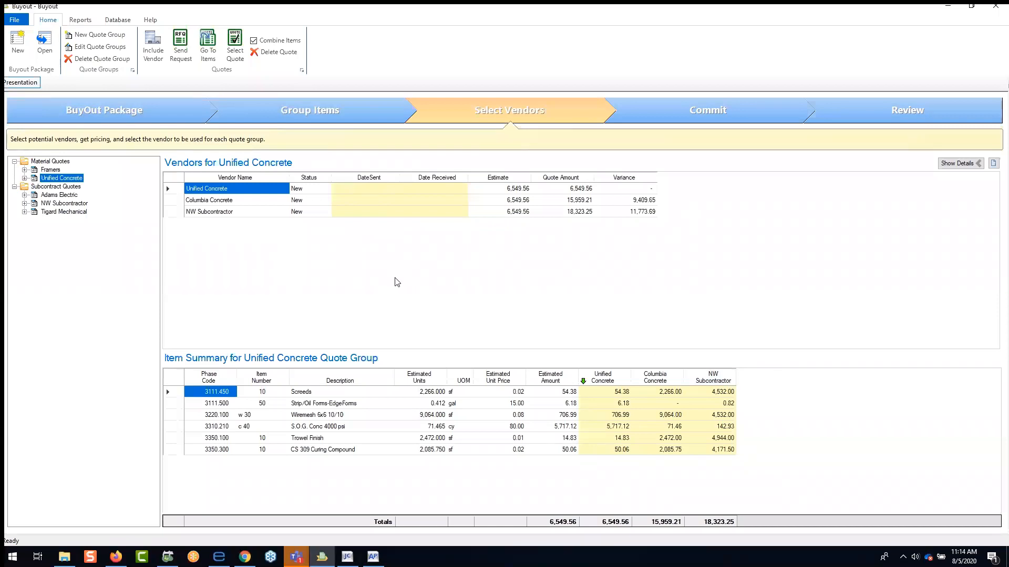
pyautogui.click(122, 24)
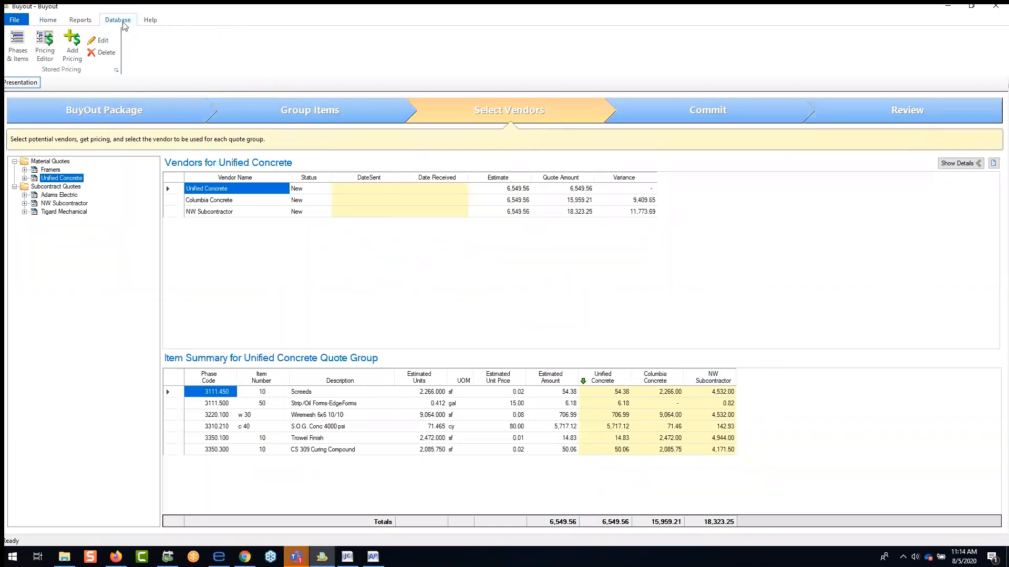
pyautogui.click(48, 48)
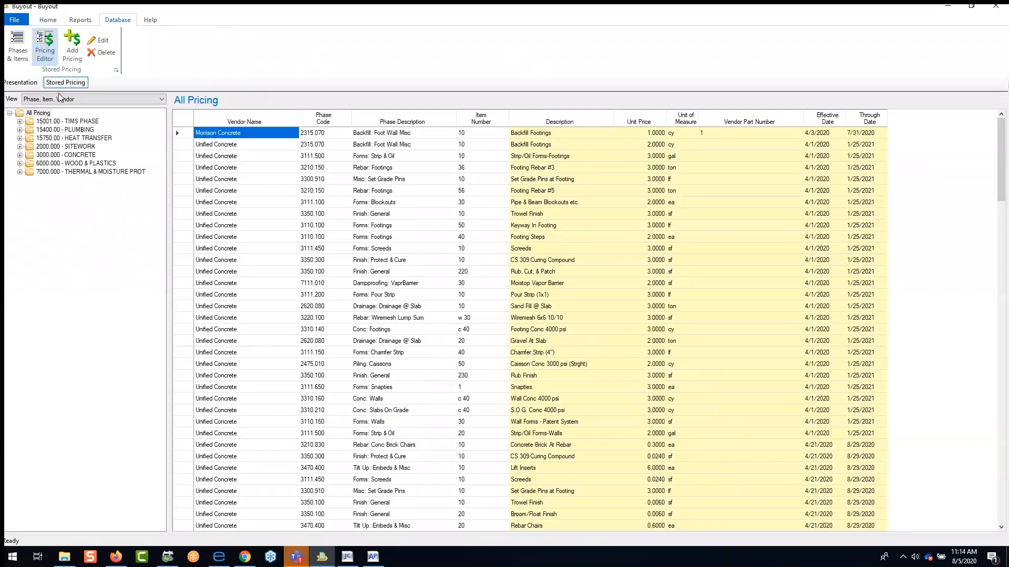
pyautogui.click(59, 96)
pyautogui.click(61, 116)
# Step: Look through the stored prices of several vendors, including Larson's Hardware, Columbia Concrete and Ellis Lumber Co., and return to the Presentation package
pyautogui.click(44, 122)
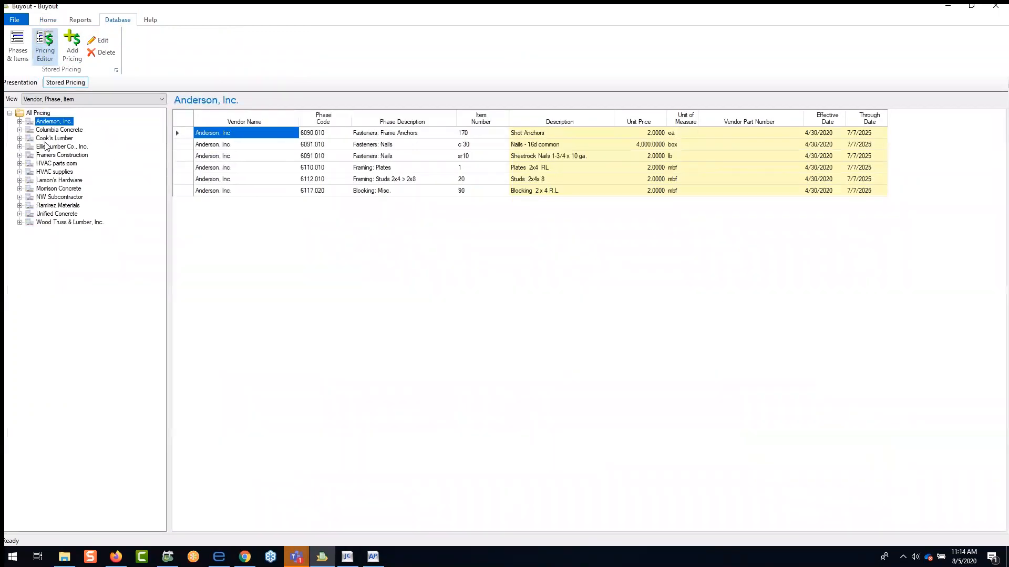
pyautogui.click(45, 140)
pyautogui.click(50, 155)
pyautogui.click(53, 164)
pyautogui.click(54, 180)
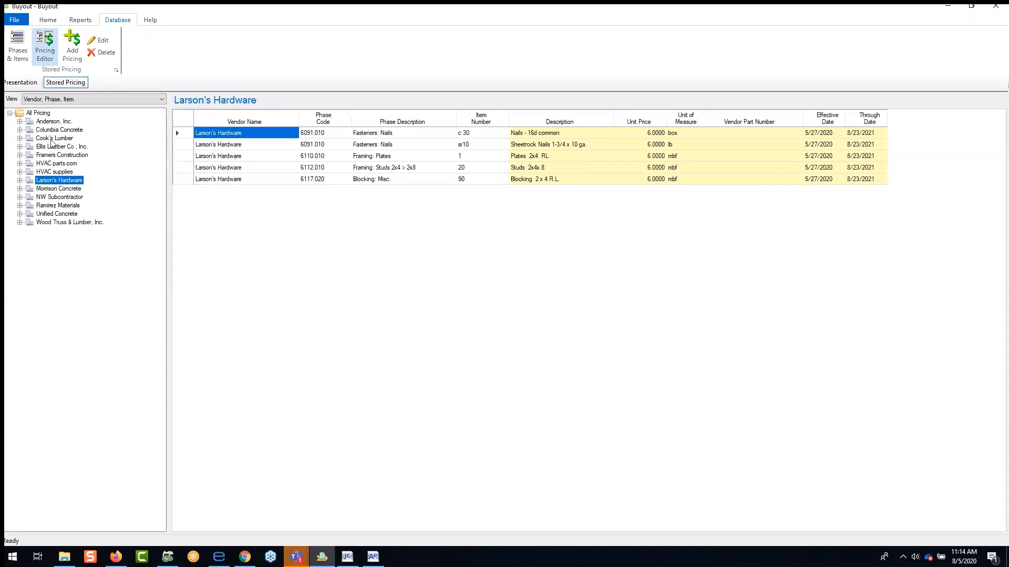
pyautogui.click(54, 131)
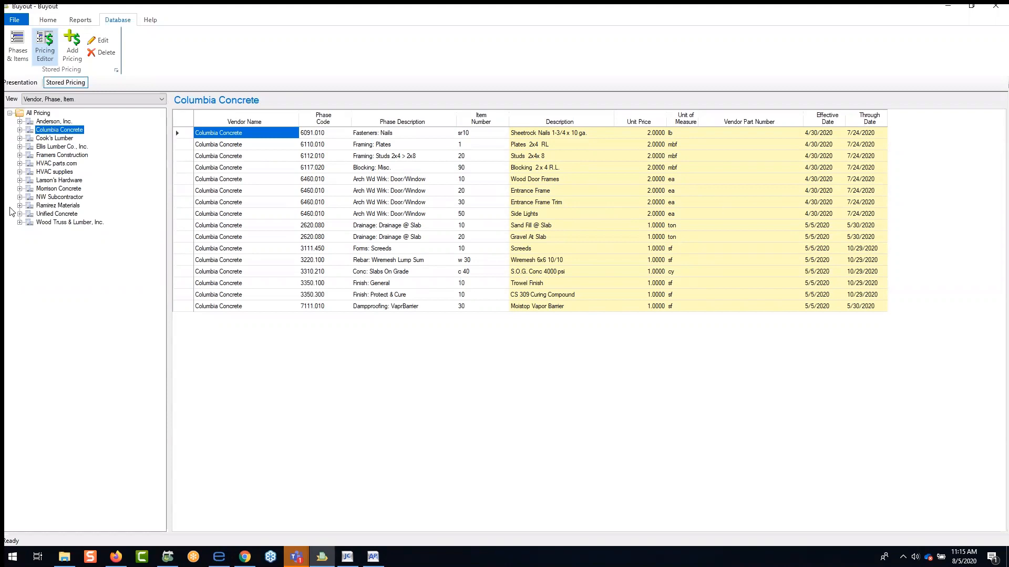
pyautogui.click(54, 145)
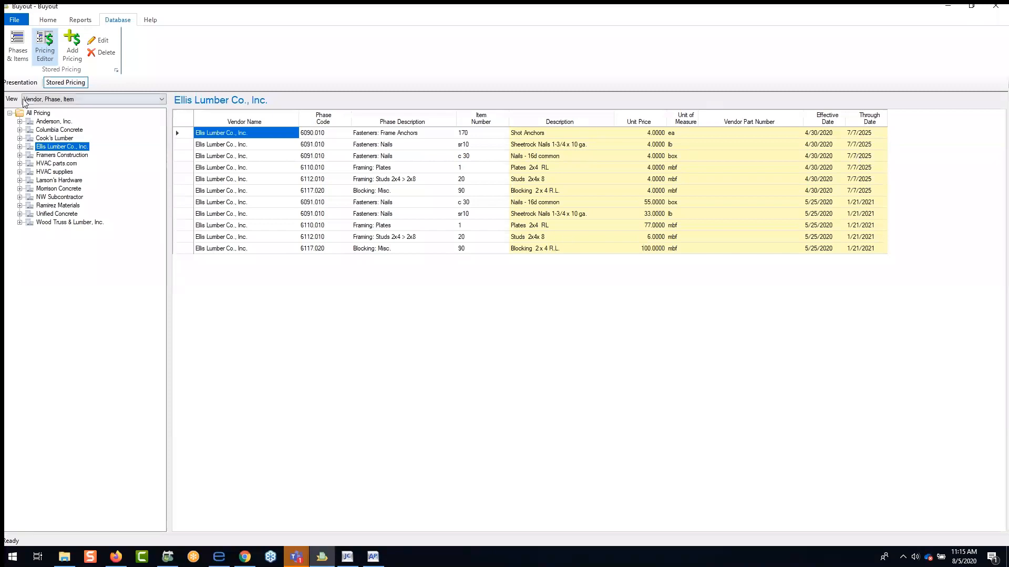
pyautogui.click(13, 83)
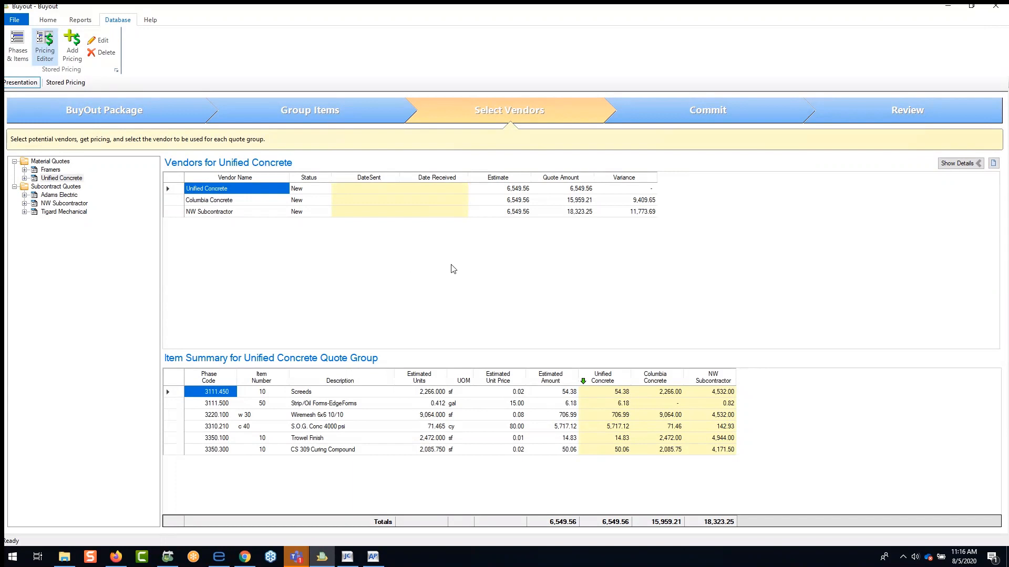
# Step: Set up quote requests by Print / Fax for the Unified Concrete group and all subcontract groups, leaving out Framers
pyautogui.click(48, 21)
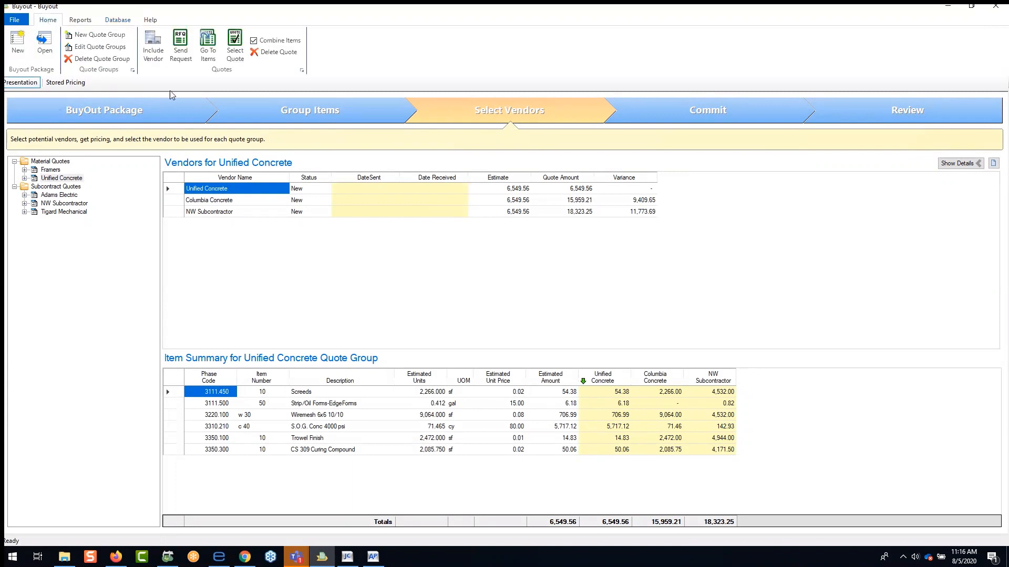
pyautogui.click(178, 47)
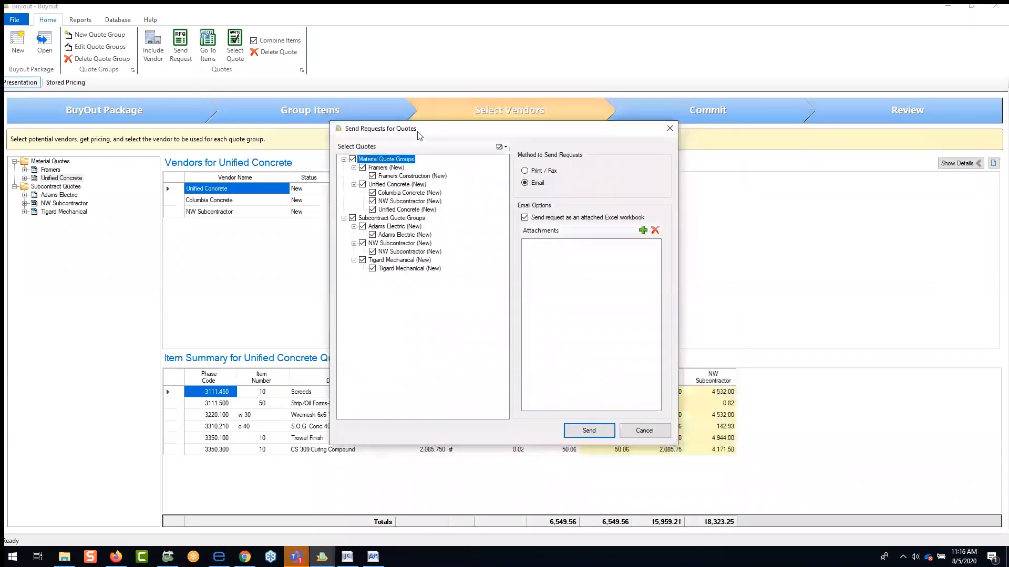
pyautogui.click(551, 172)
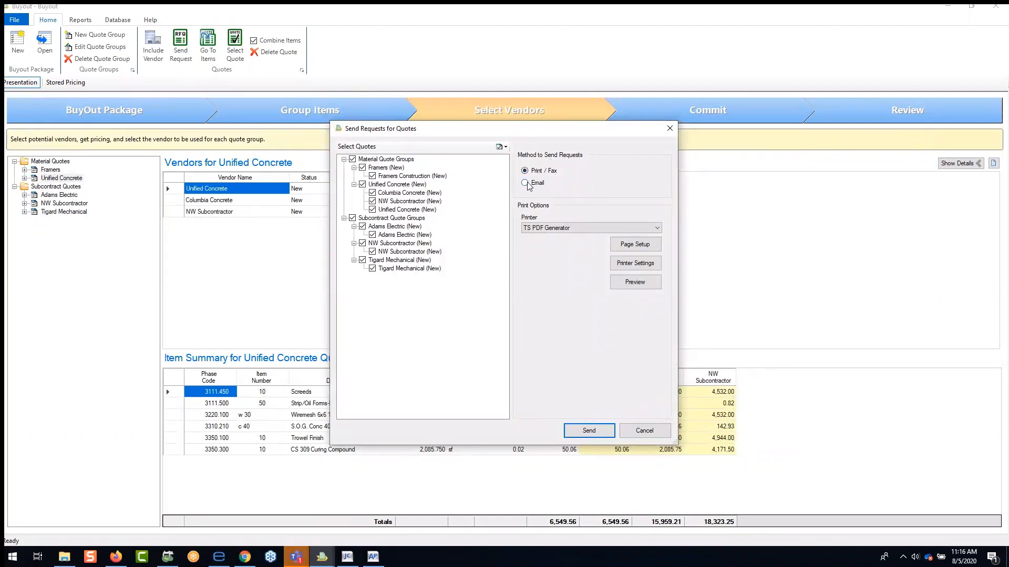
pyautogui.click(353, 160)
pyautogui.click(363, 184)
pyautogui.click(353, 218)
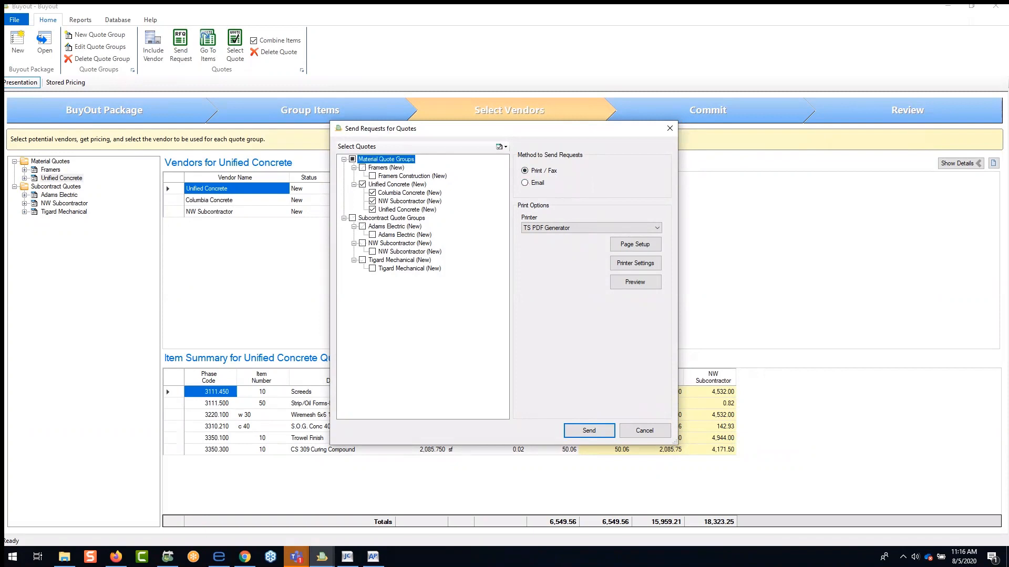
pyautogui.click(353, 218)
# Step: Preview the printed Request For Quote in an enlarged window and close the preview
pyautogui.click(635, 283)
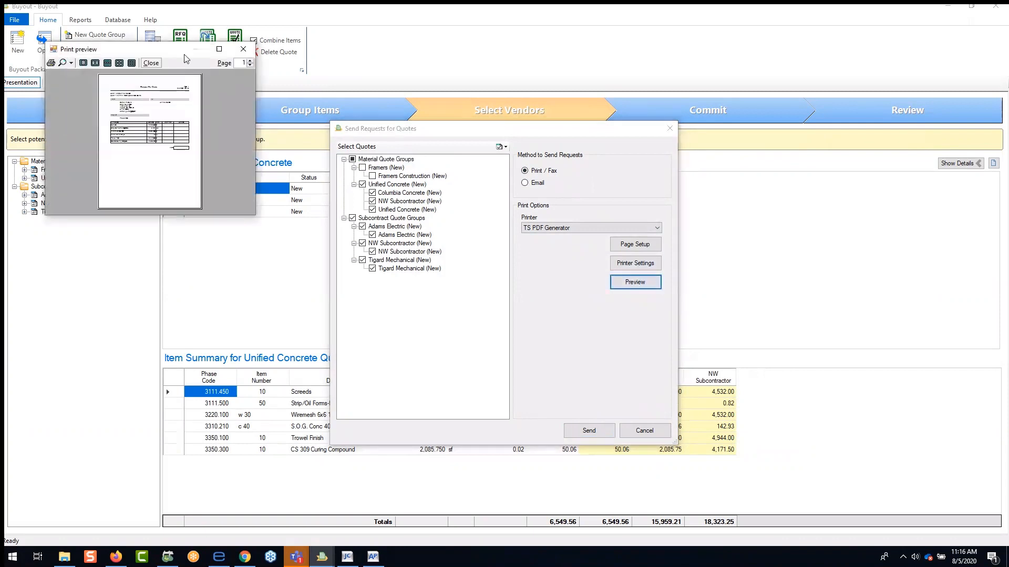
pyautogui.doubleClick(156, 48)
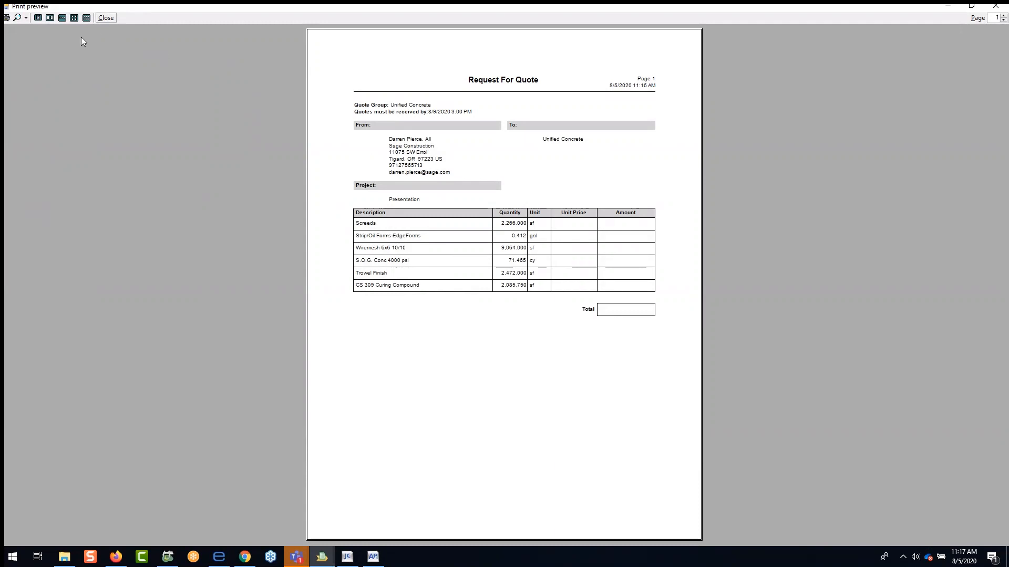
pyautogui.click(104, 21)
# Step: Switch the quote requests to Email with 1.pdf as an attachment, and cancel without sending
pyautogui.click(525, 182)
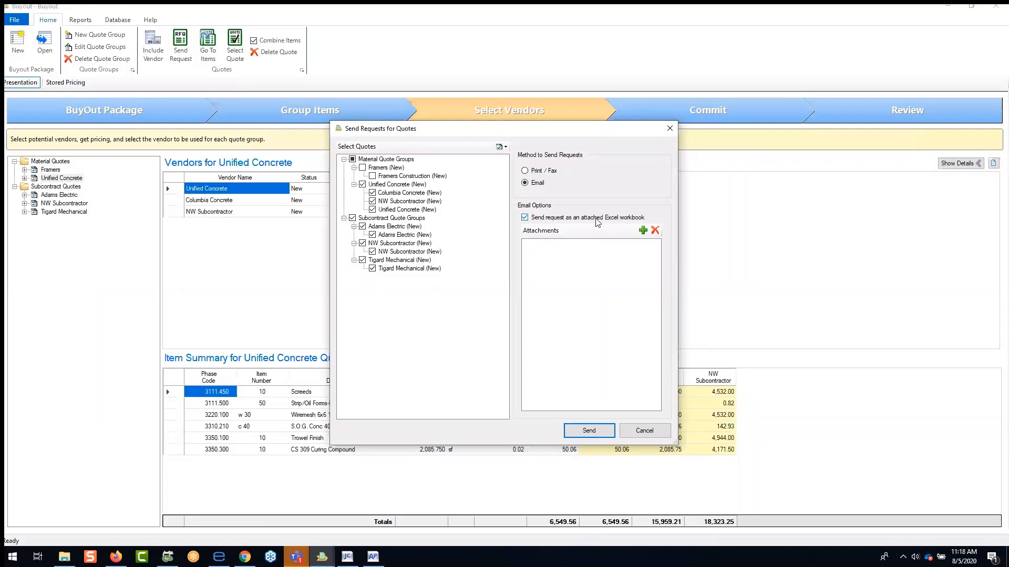
pyautogui.click(643, 230)
pyautogui.doubleClick(557, 220)
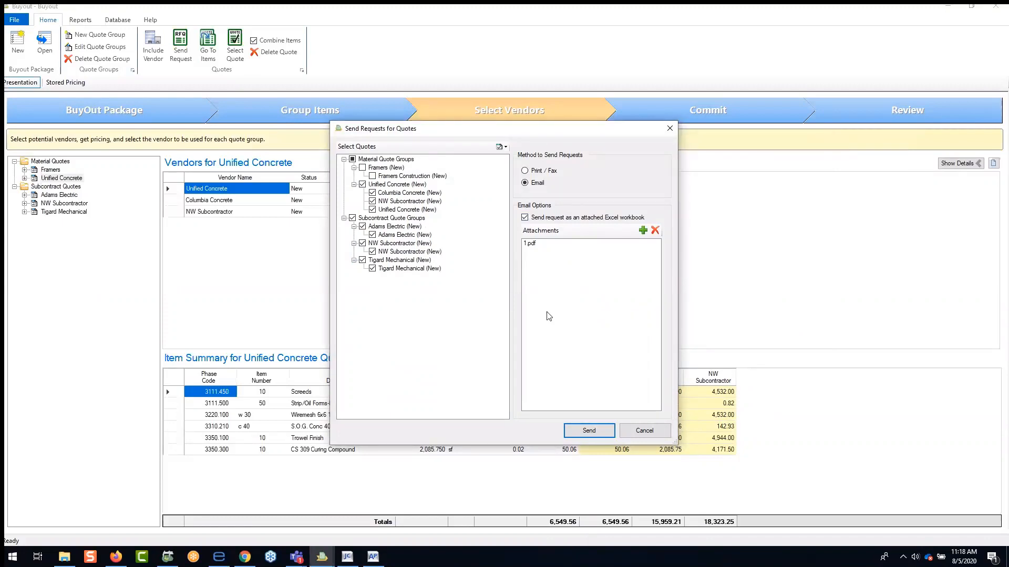
pyautogui.click(644, 432)
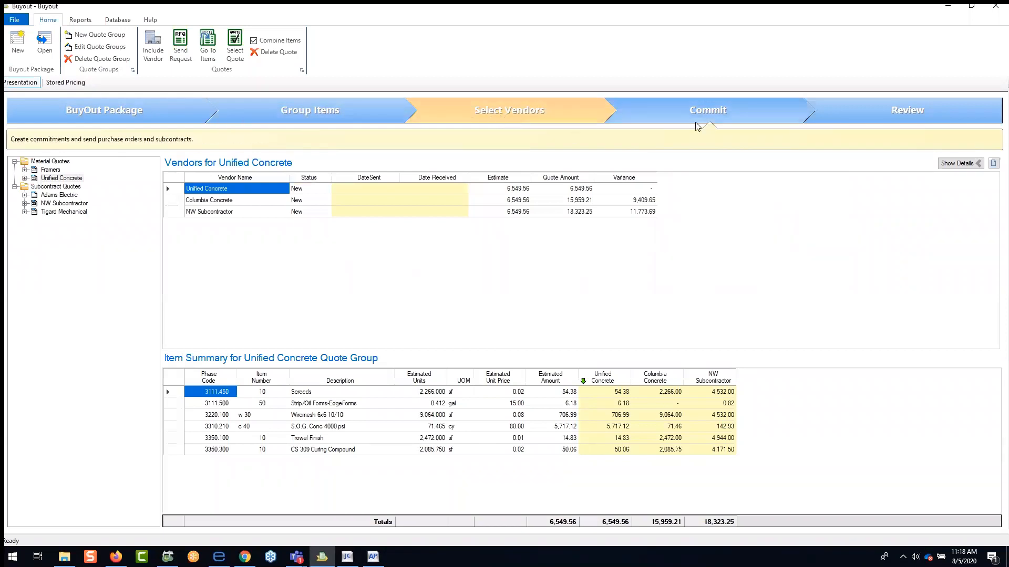
# Step: Select Unified Concrete's quote for the Unified Concrete group and go to the Commit stage
pyautogui.rightClick(599, 377)
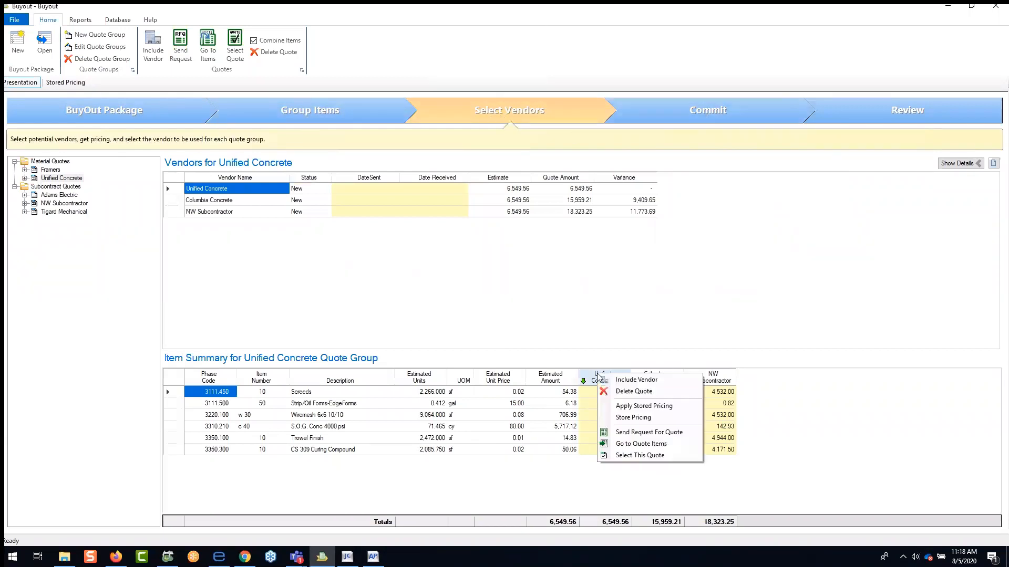
pyautogui.click(621, 457)
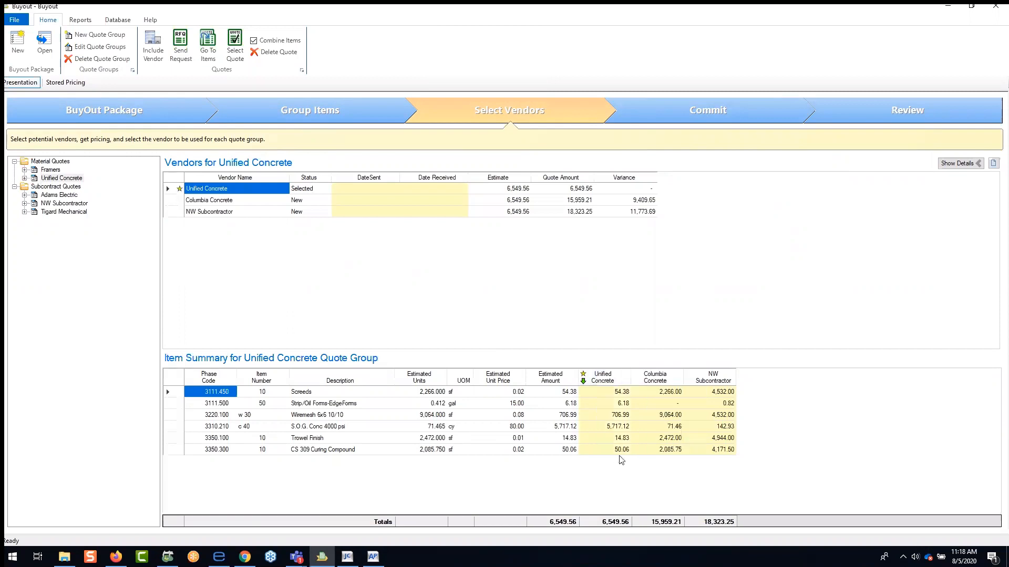
pyautogui.click(702, 117)
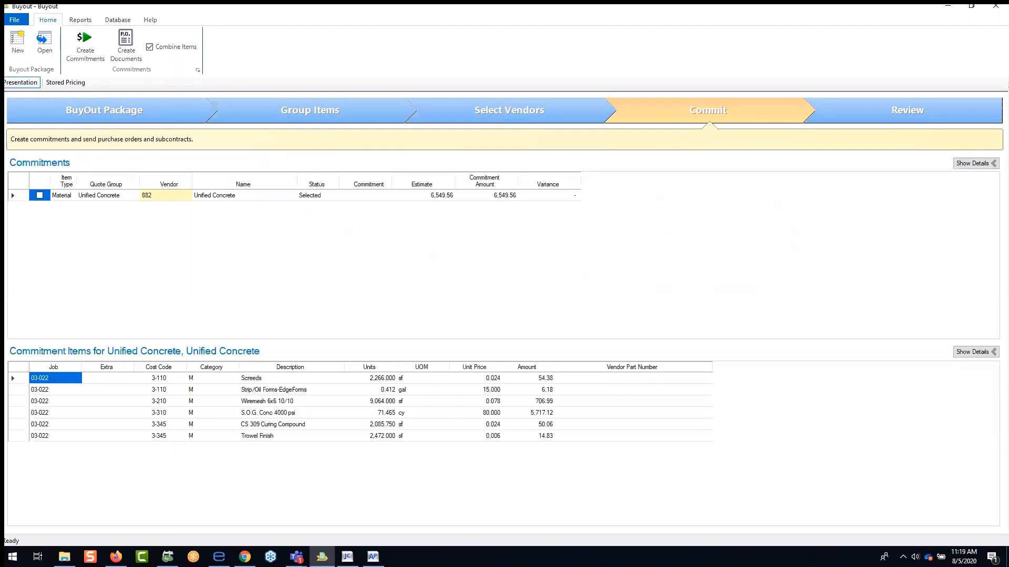
# Step: Create the commitment for the Unified Concrete quote in Sage 300 Construction and Real Estate, and close the Create Commitments Journal
pyautogui.click(93, 58)
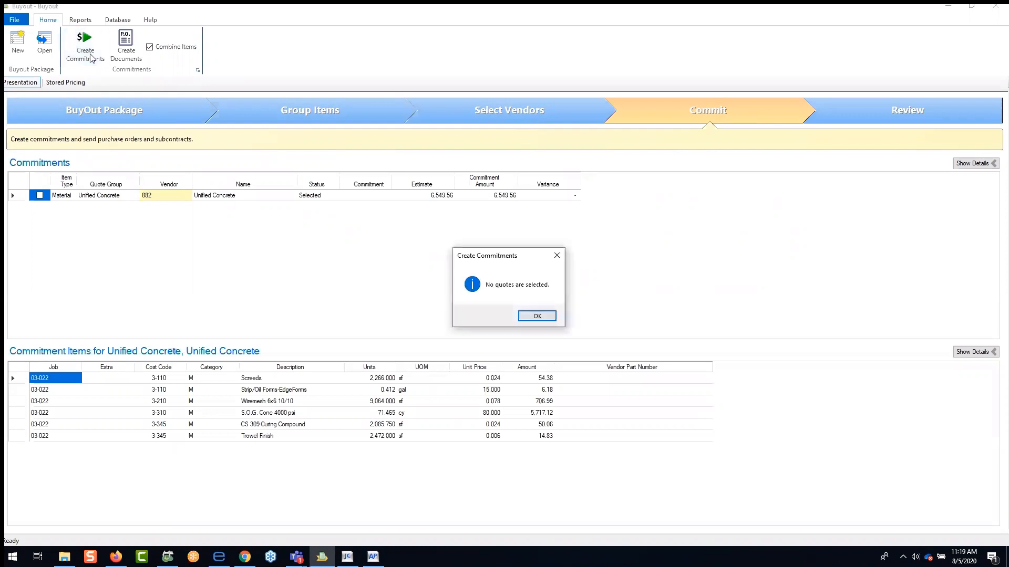
pyautogui.click(537, 316)
pyautogui.click(124, 101)
pyautogui.click(40, 194)
pyautogui.click(85, 47)
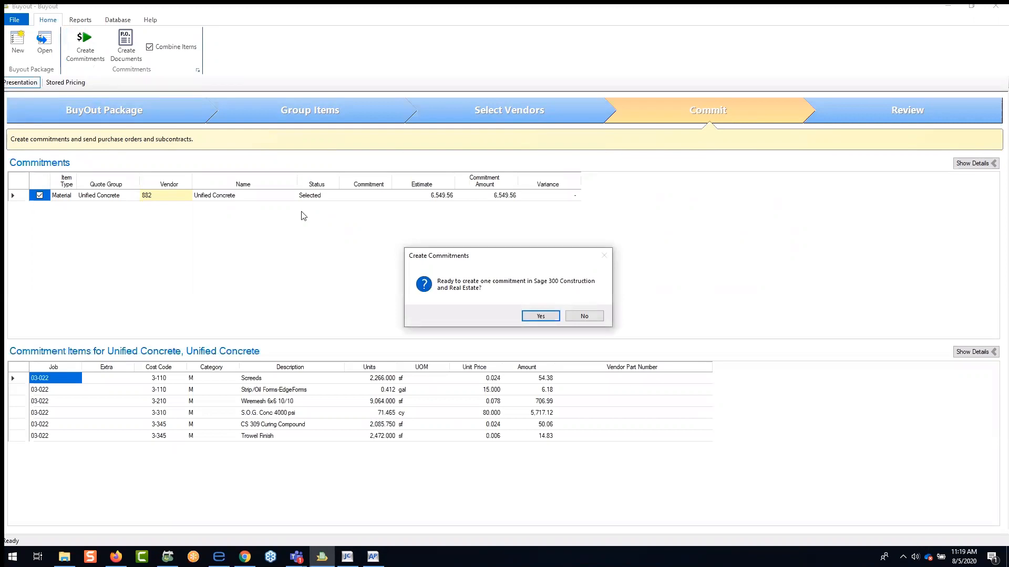
pyautogui.click(541, 317)
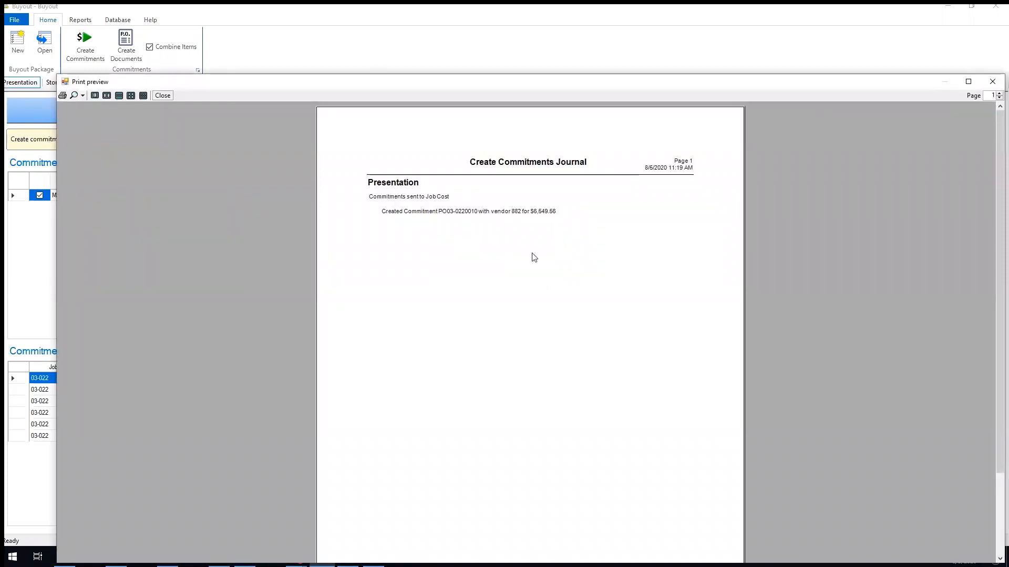
pyautogui.click(993, 81)
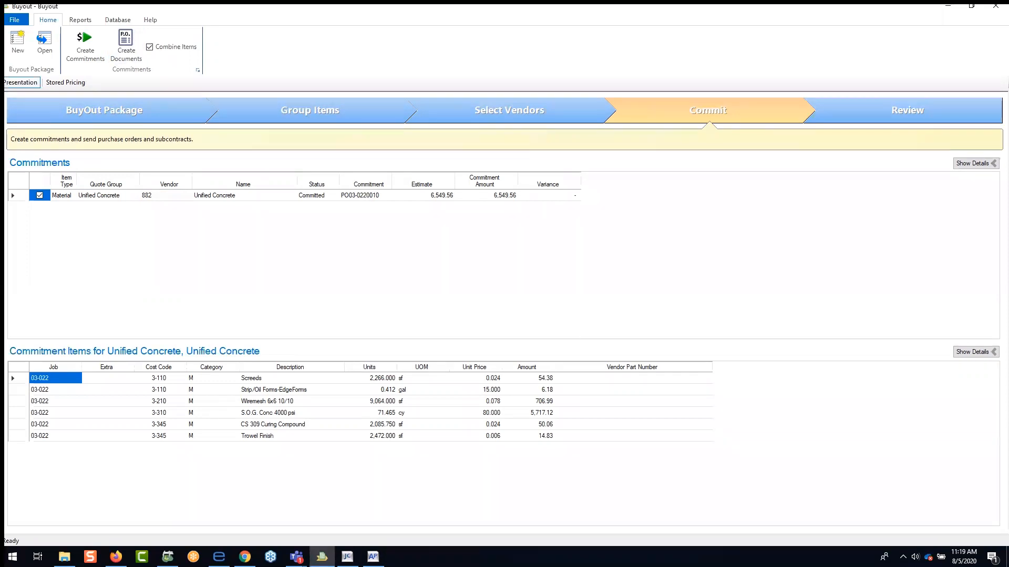
# Step: Switch to Job Cost, review the last-listed Unified Concrete commitment in Enter Commitment, and close the entry without saving
pyautogui.click(348, 558)
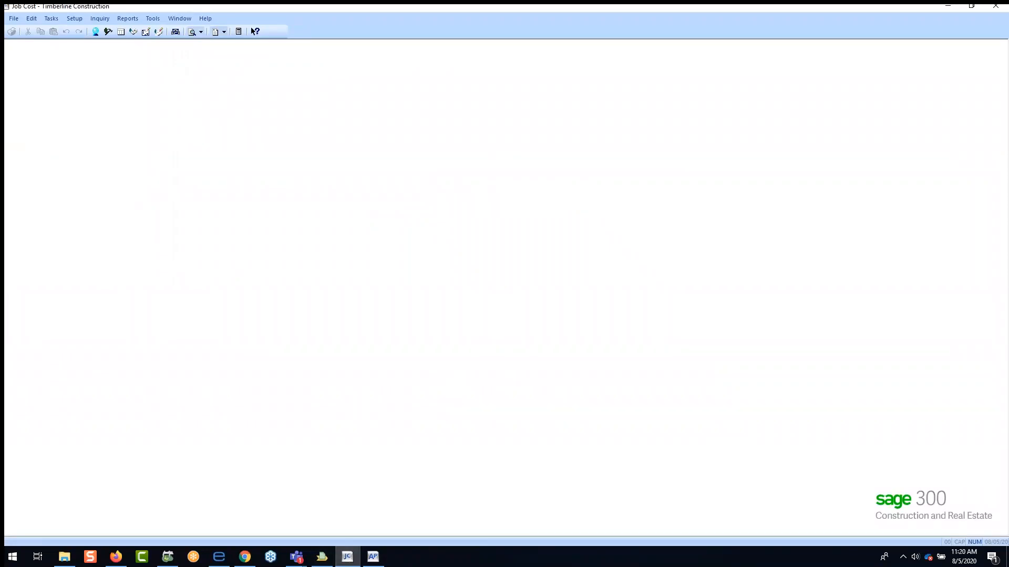
pyautogui.click(77, 19)
pyautogui.moveTo(51, 19)
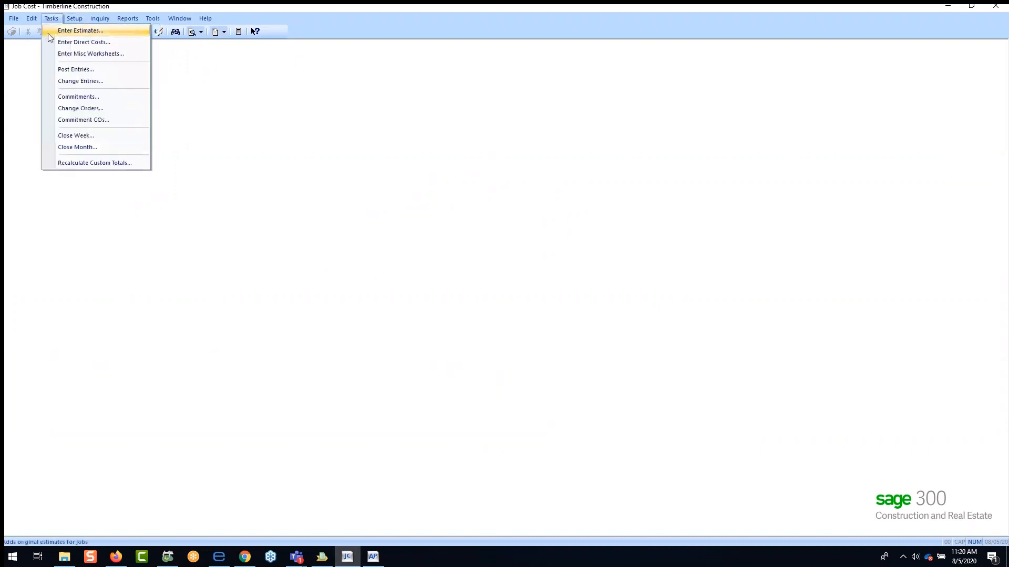
pyautogui.click(74, 97)
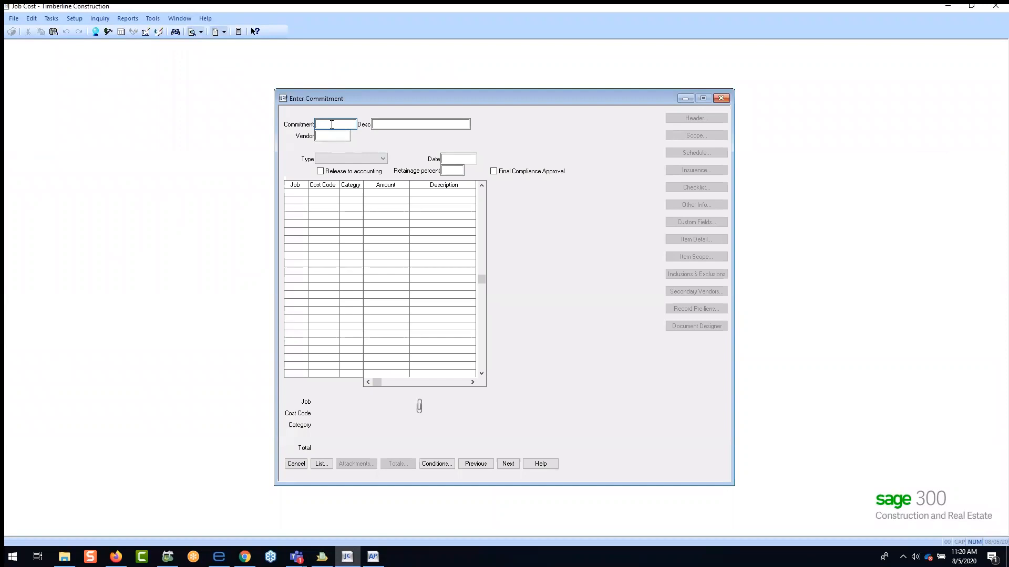
pyautogui.doubleClick(332, 124)
pyautogui.moveTo(578, 252); pyautogui.dragTo(581, 351)
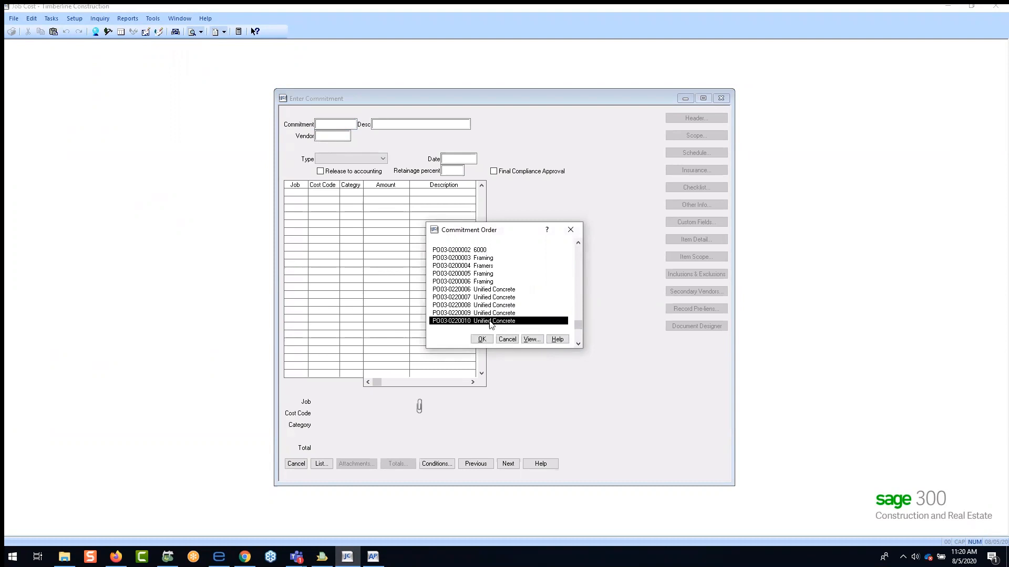
pyautogui.click(482, 339)
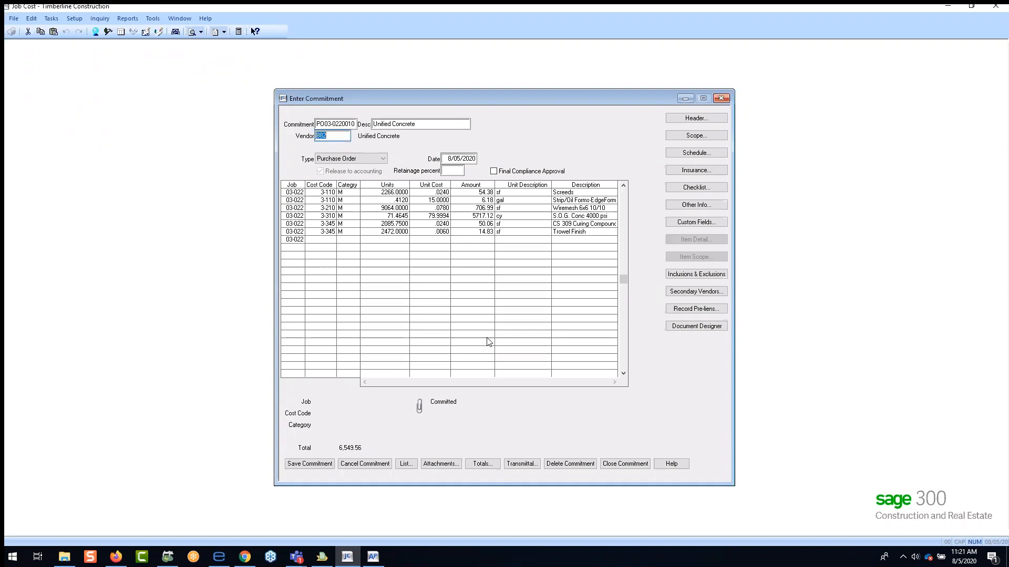
pyautogui.click(361, 465)
pyautogui.click(295, 466)
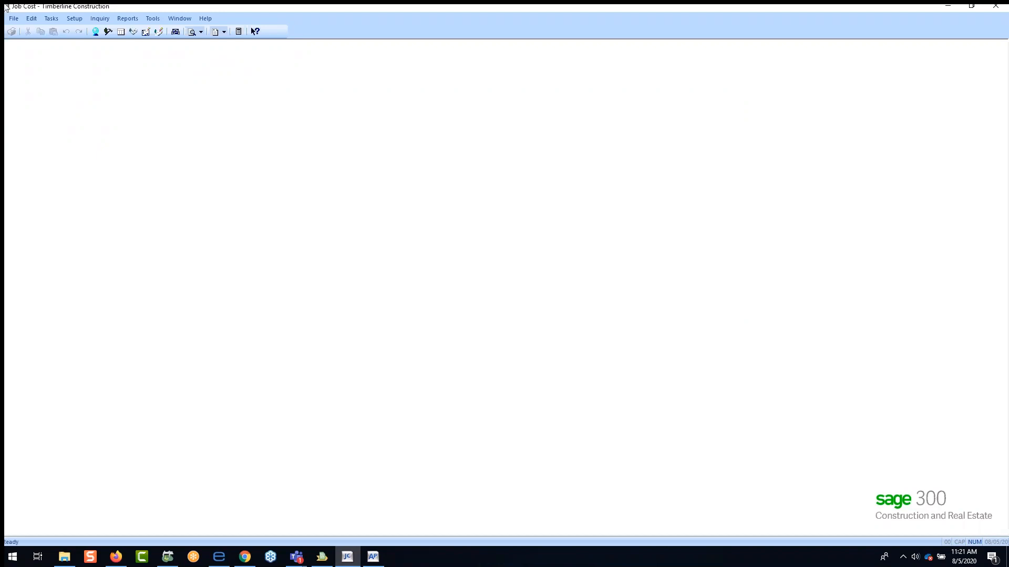
# Step: Run the Estimate Spreadsheet inquiry on the Current transaction file and drill into job 03-023 Presentation Job
pyautogui.click(100, 19)
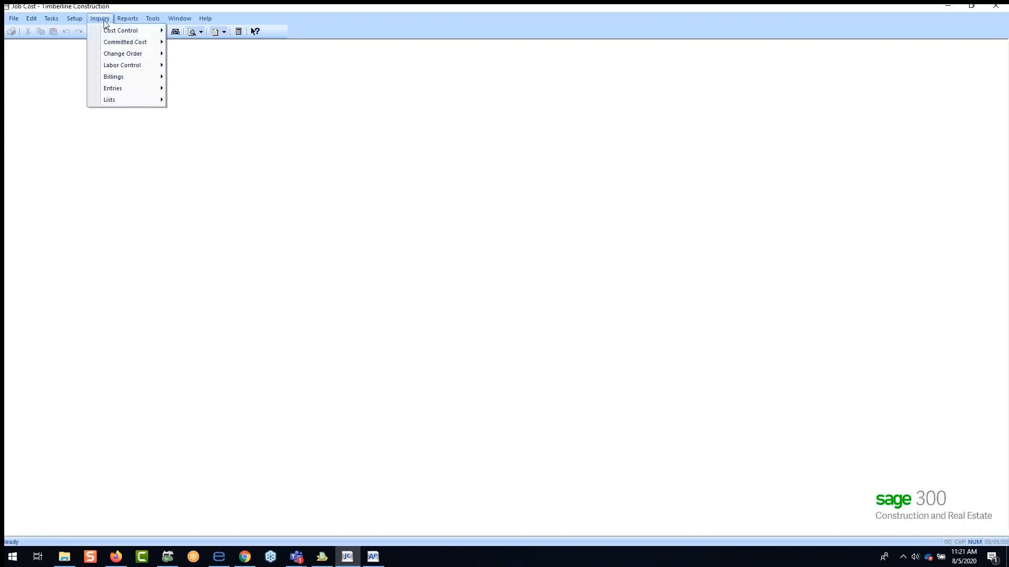
pyautogui.moveTo(72, 23)
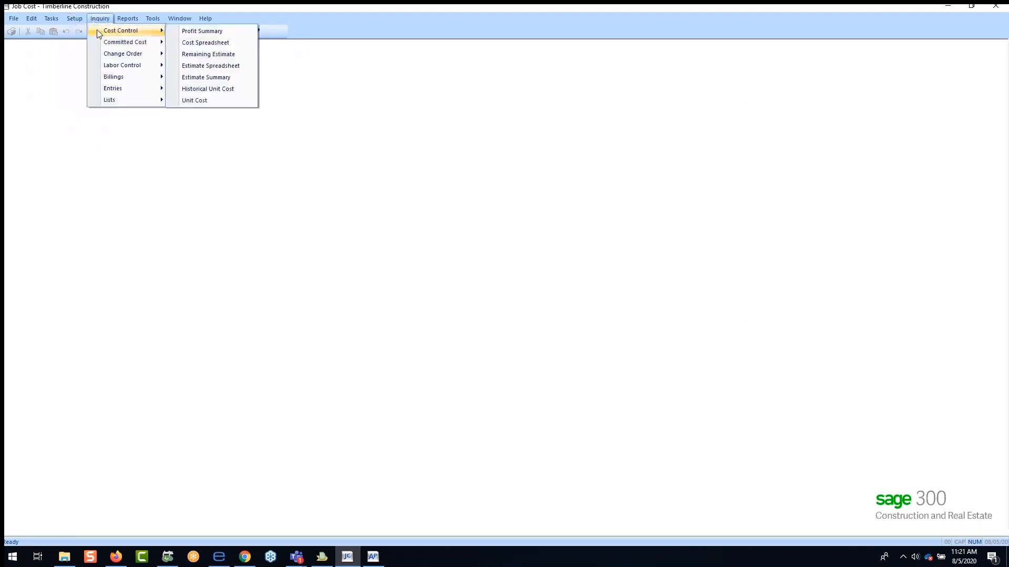
pyautogui.click(192, 66)
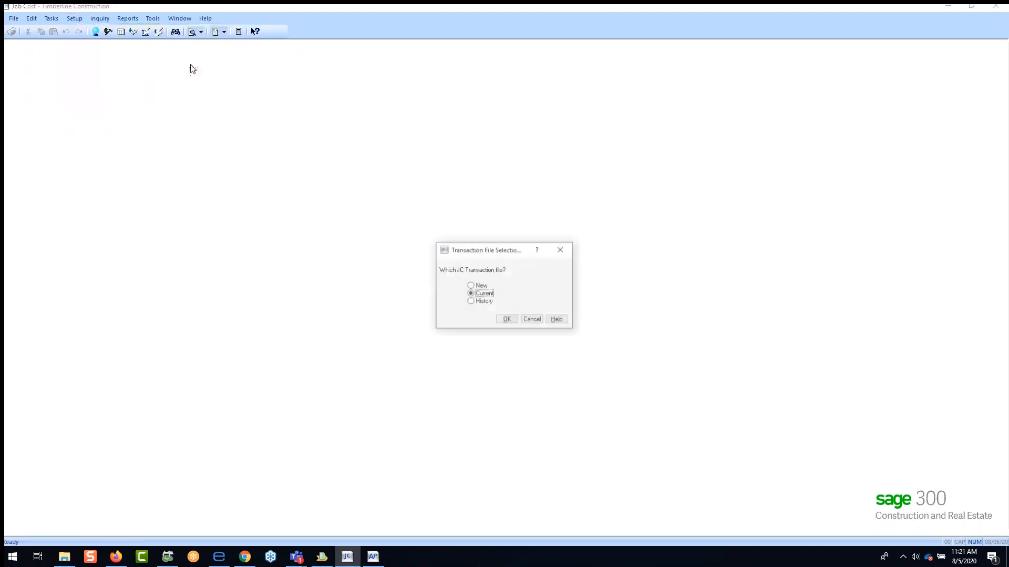
pyautogui.click(506, 319)
pyautogui.click(245, 256)
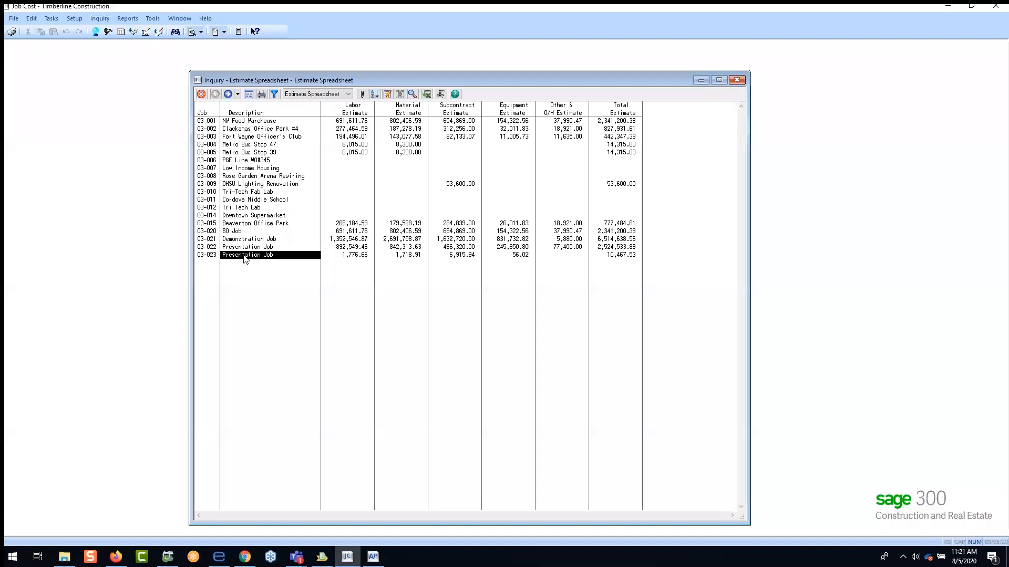
pyautogui.doubleClick(244, 256)
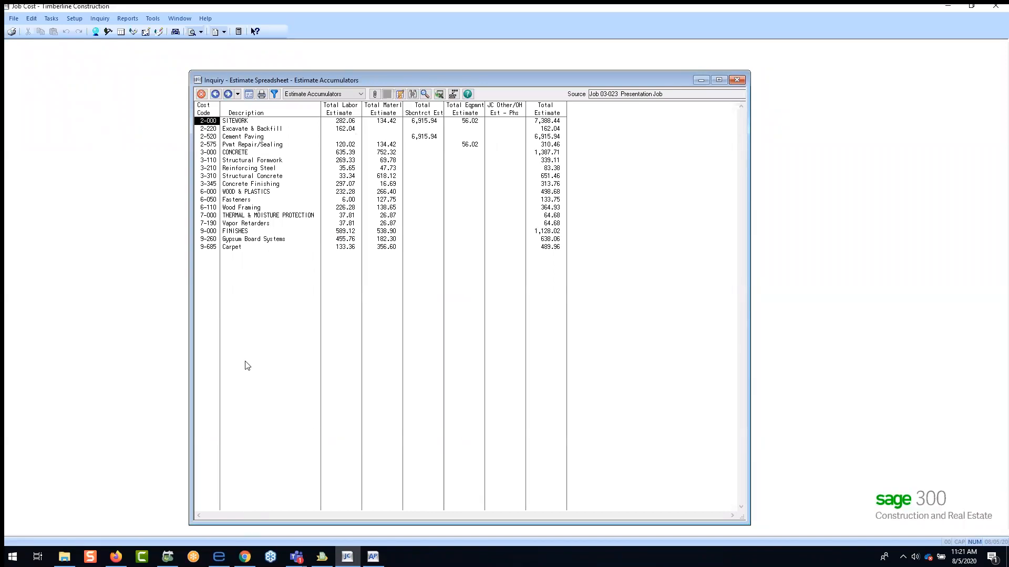
# Step: Drill into the Labor estimate transactions of cost code 3-110 Structural Formwork, return to the cost code list, and close the inquiry
pyautogui.doubleClick(259, 161)
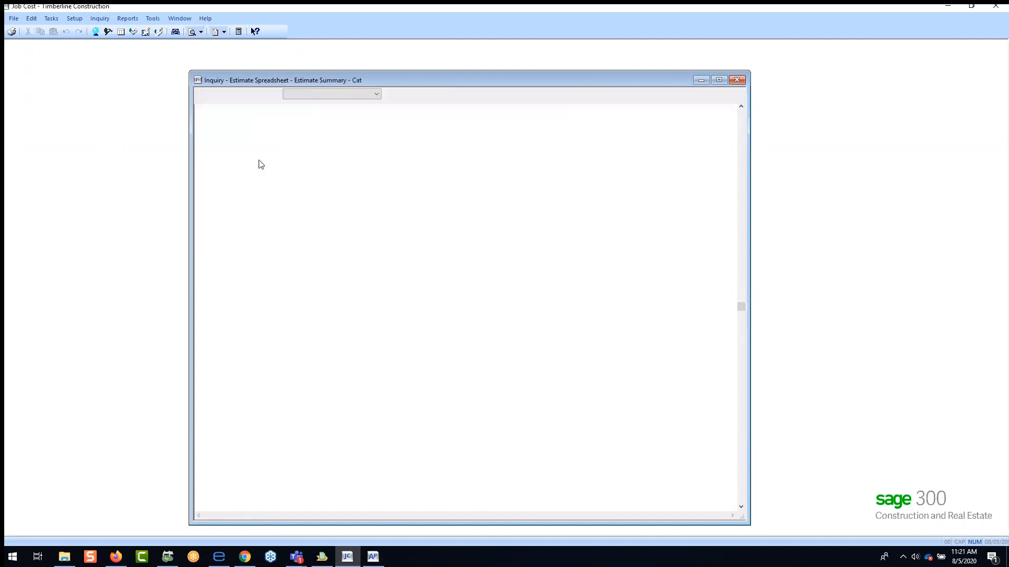
pyautogui.doubleClick(250, 123)
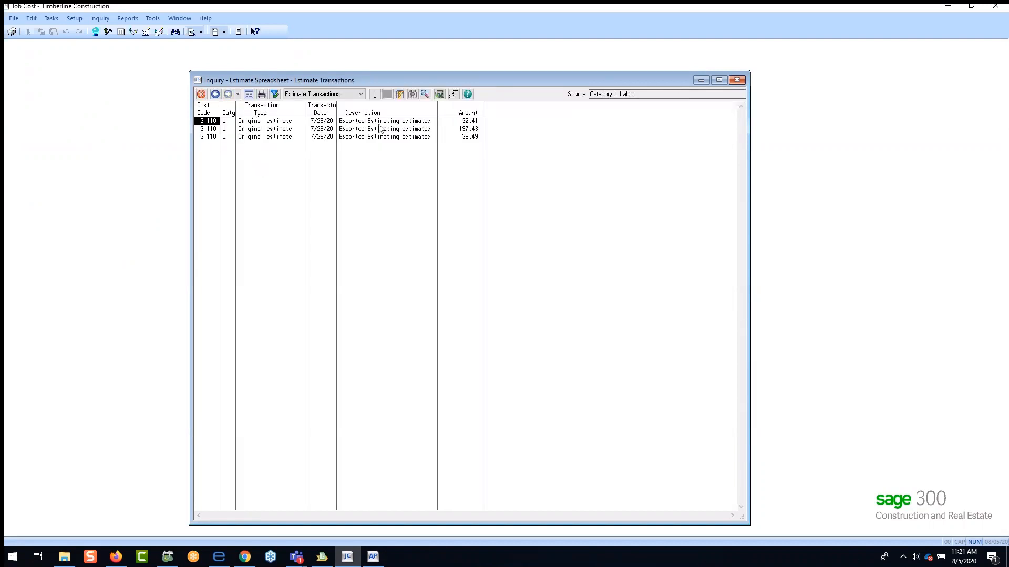
pyautogui.click(392, 137)
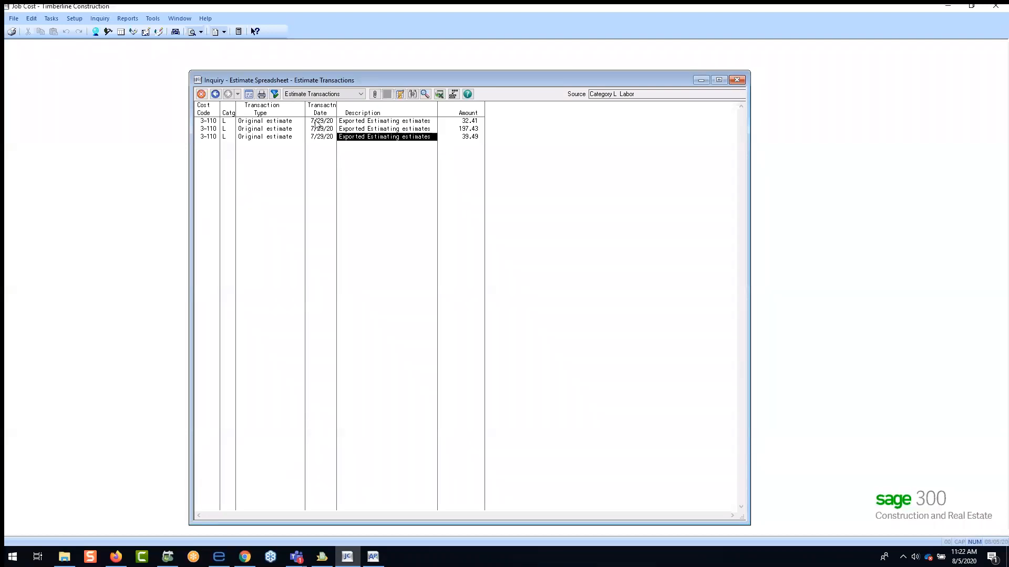
pyautogui.click(215, 96)
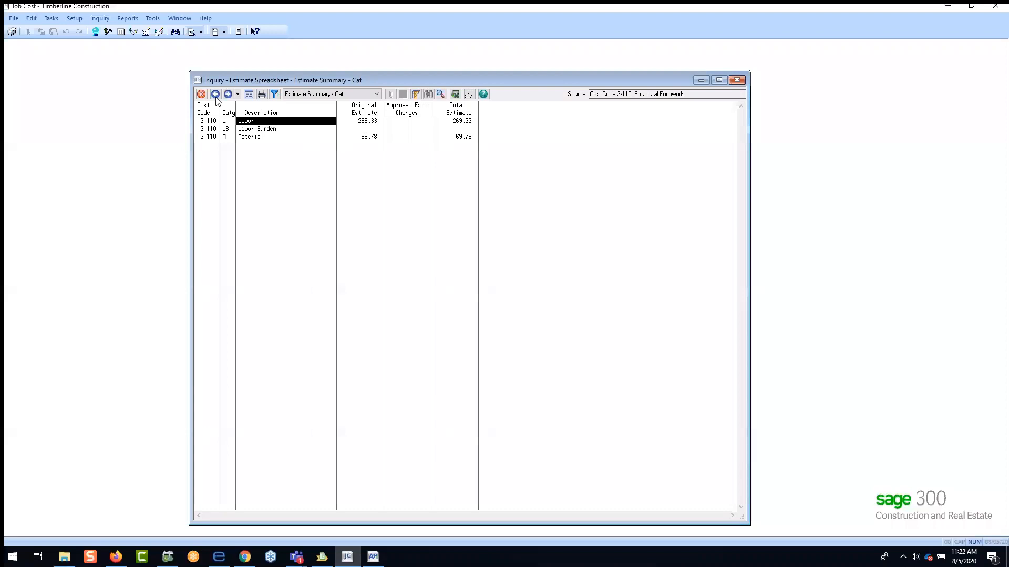
pyautogui.click(215, 95)
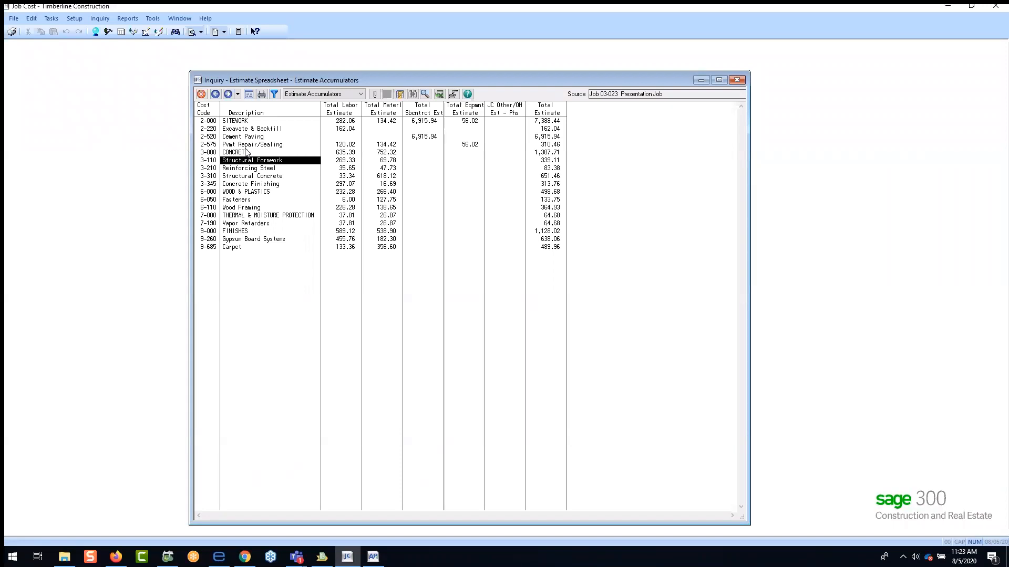
pyautogui.click(738, 81)
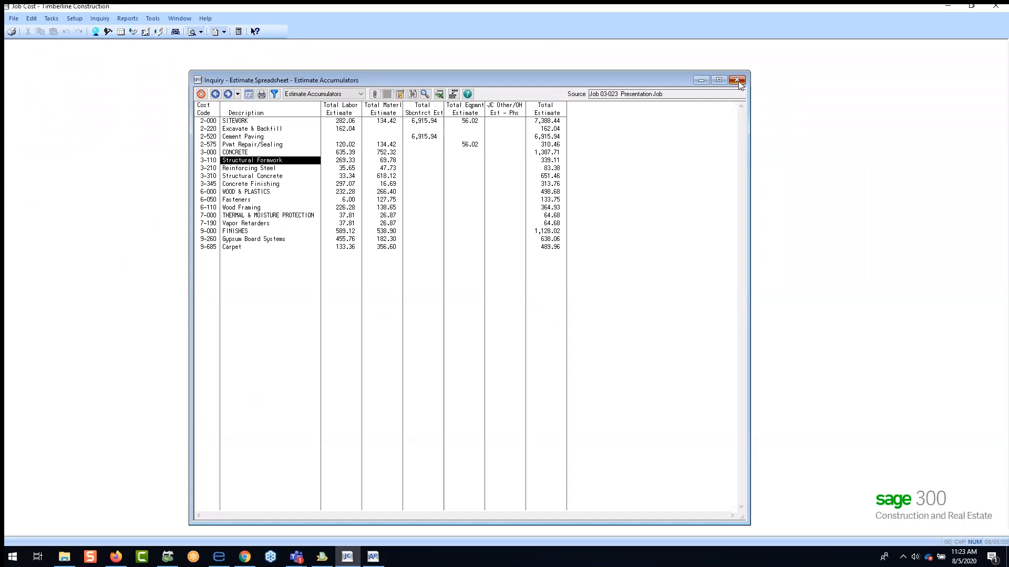